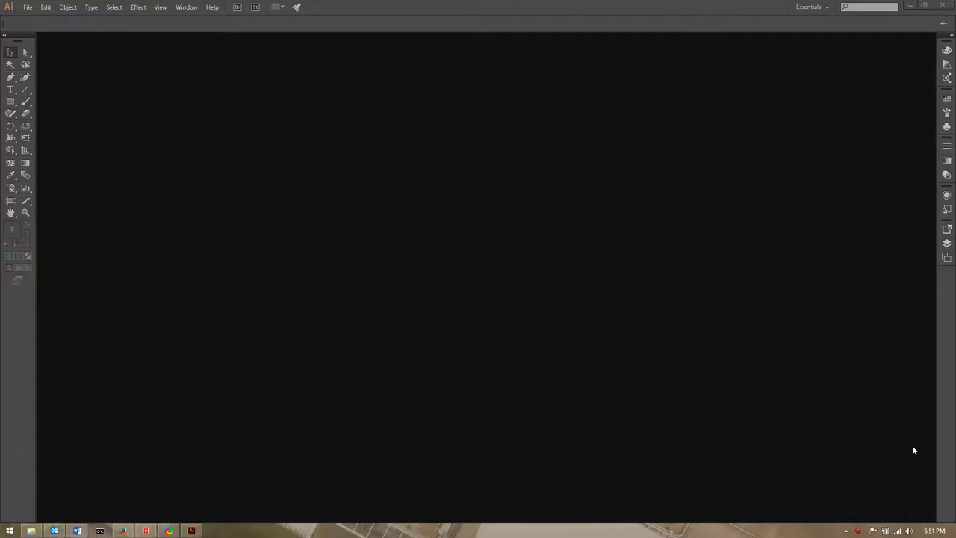
Create a new letter-size document and place moonsketch002.psd at the artboard's top-left corner.
key("ctrl+n")
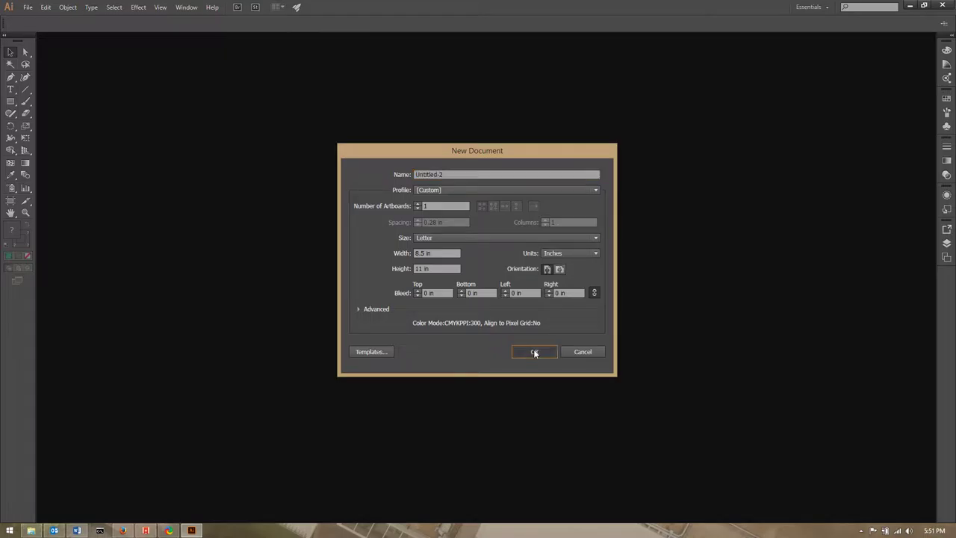
left_click(533, 349)
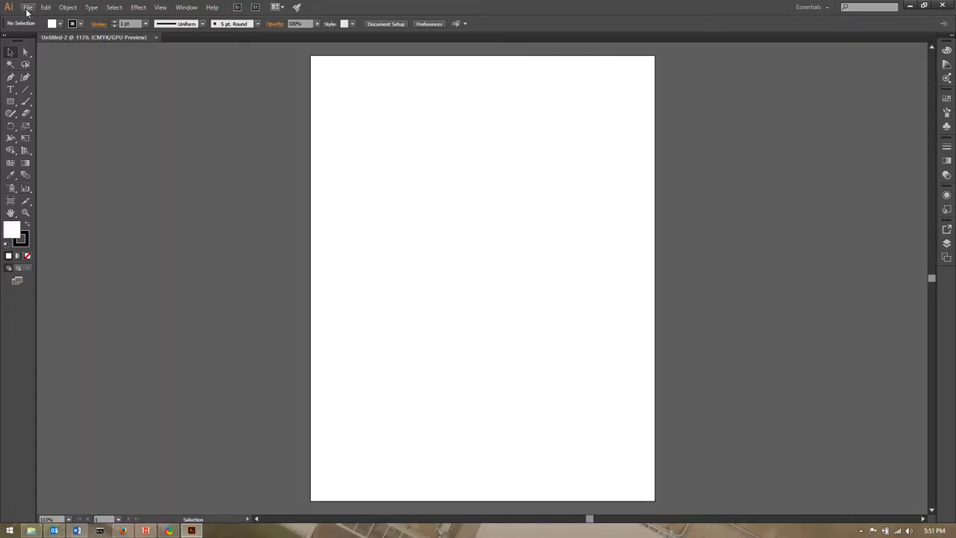
left_click(28, 9)
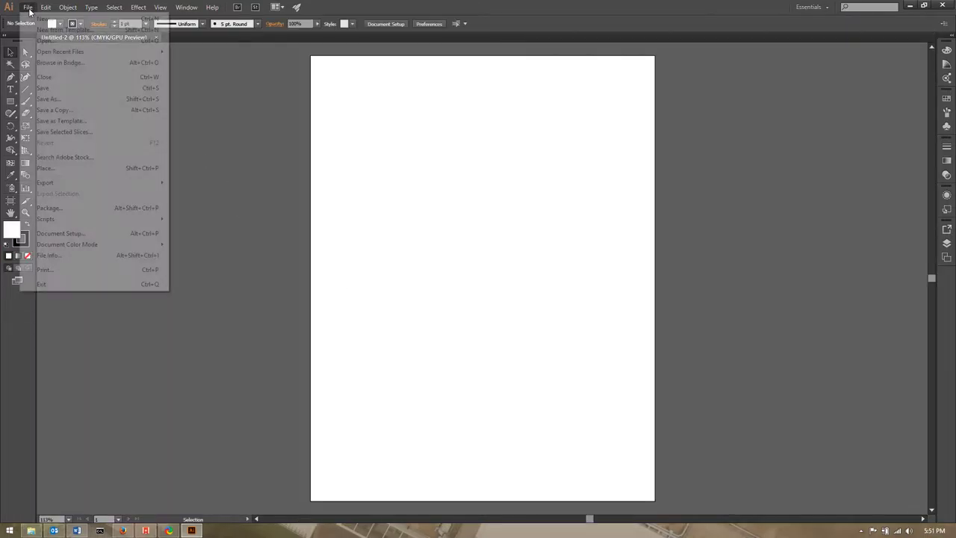
left_click(45, 167)
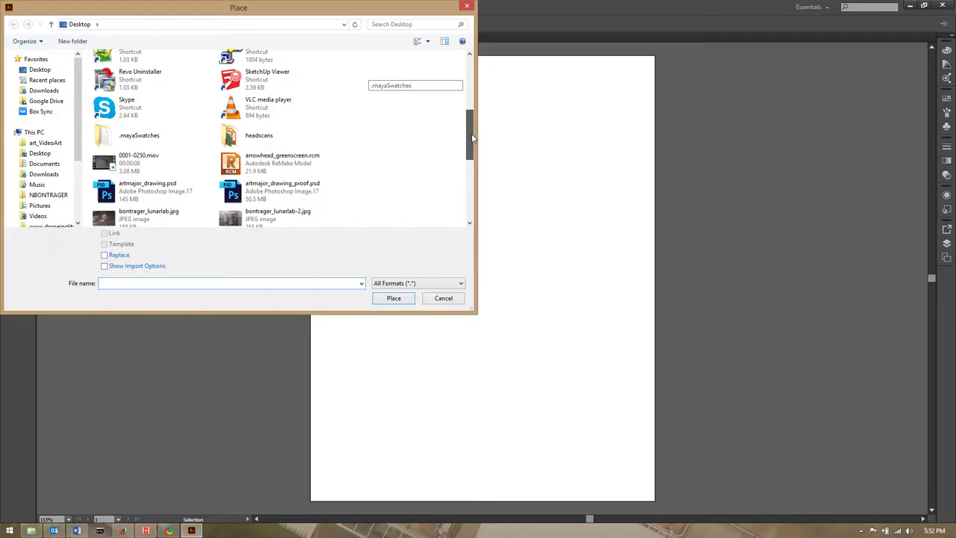
scroll(469, 174, "down", 6)
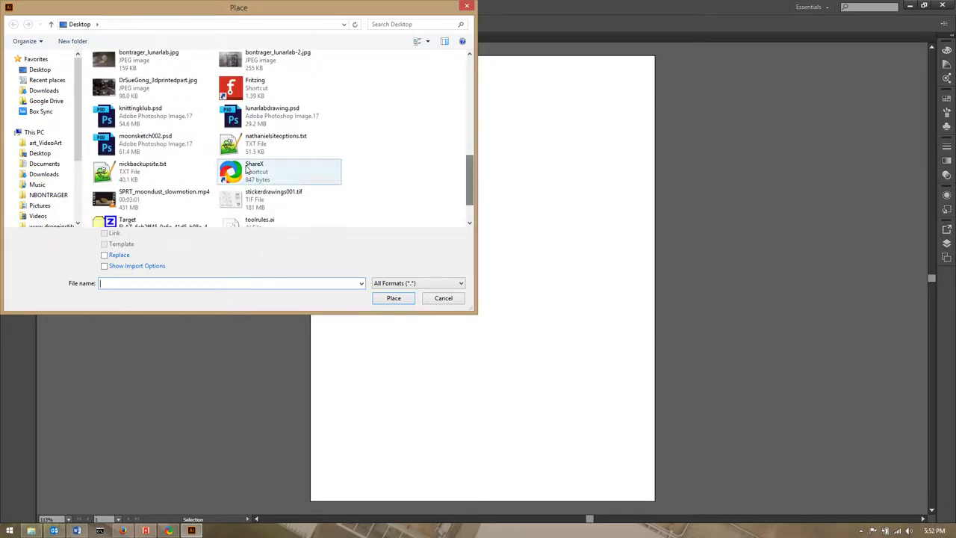
double_click(181, 147)
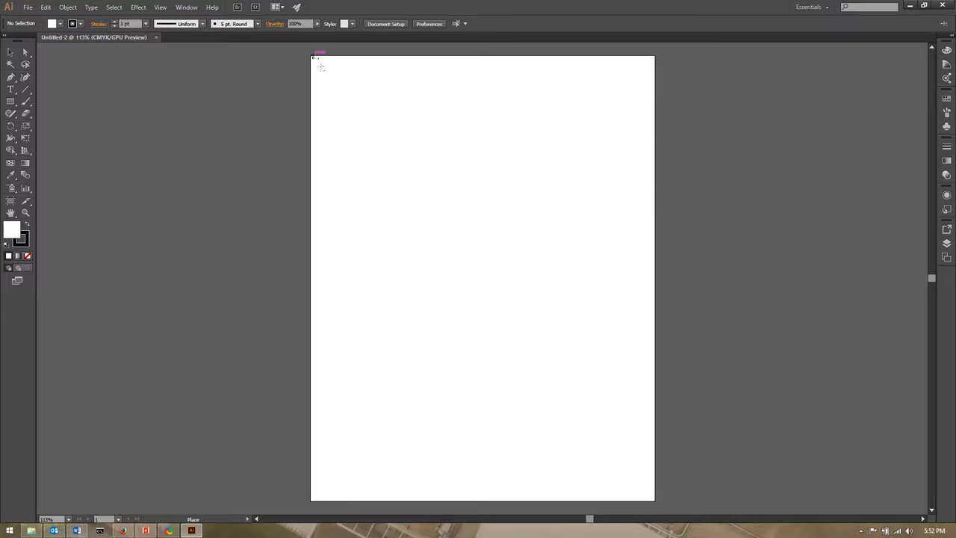
left_click(313, 58)
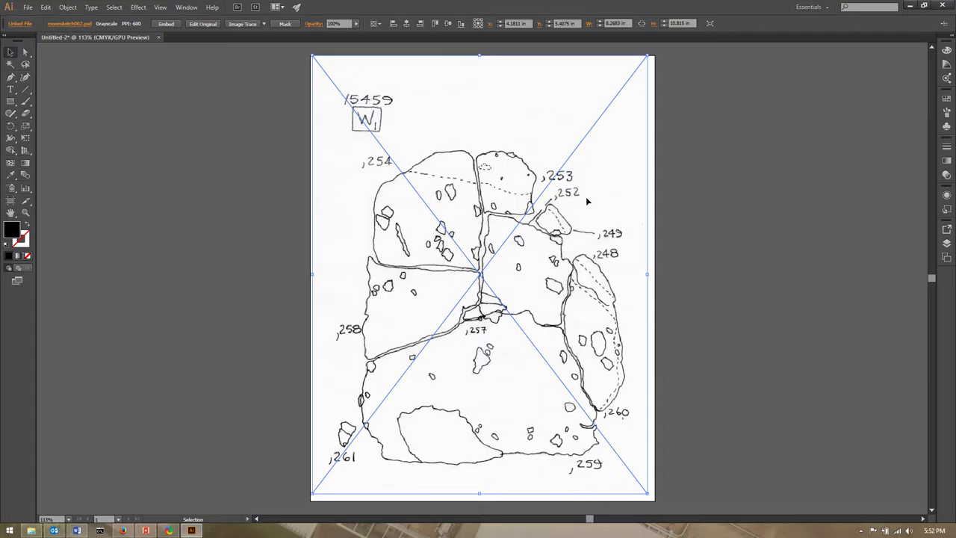
Image Trace the placed sketch in Black and White at threshold 128, accepting the large-image warnings.
left_click(247, 25)
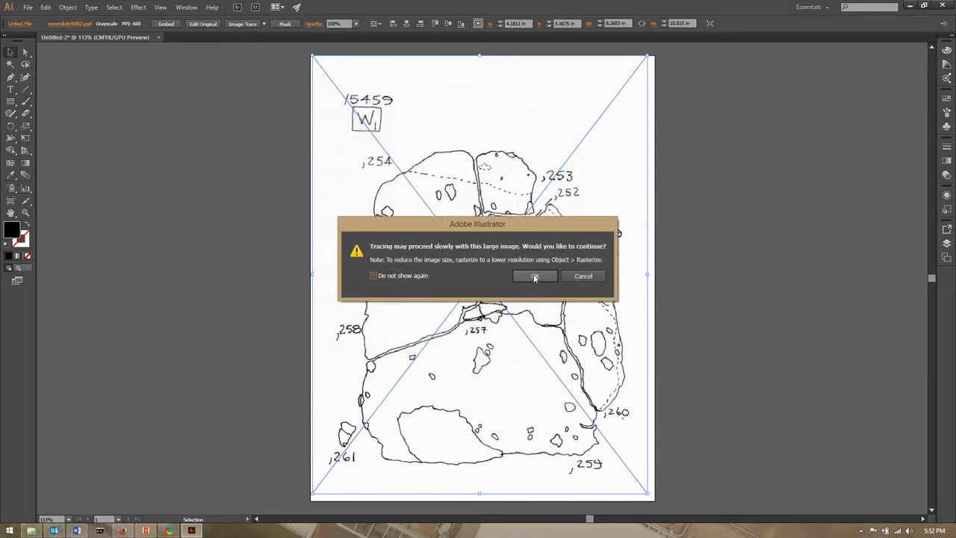
left_click(533, 276)
left_click(534, 277)
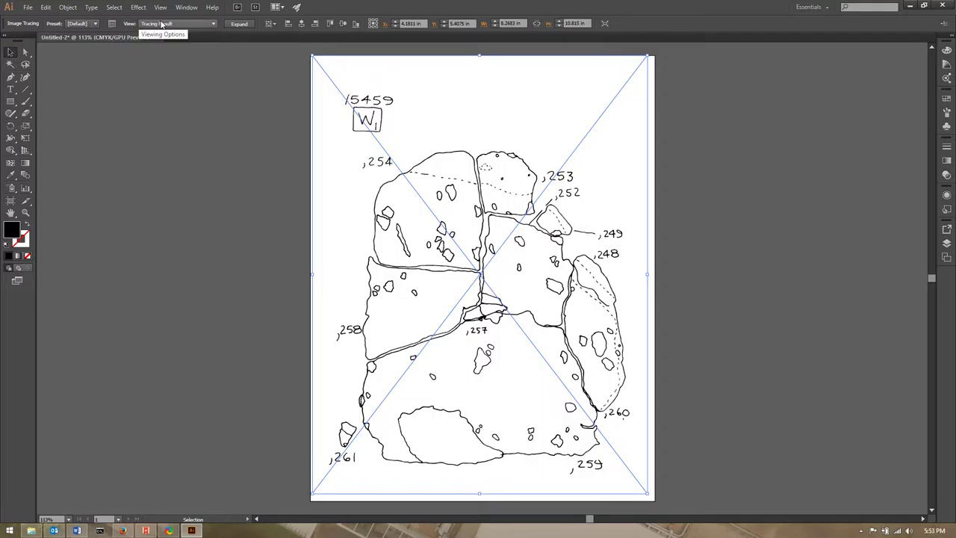
left_click(115, 25)
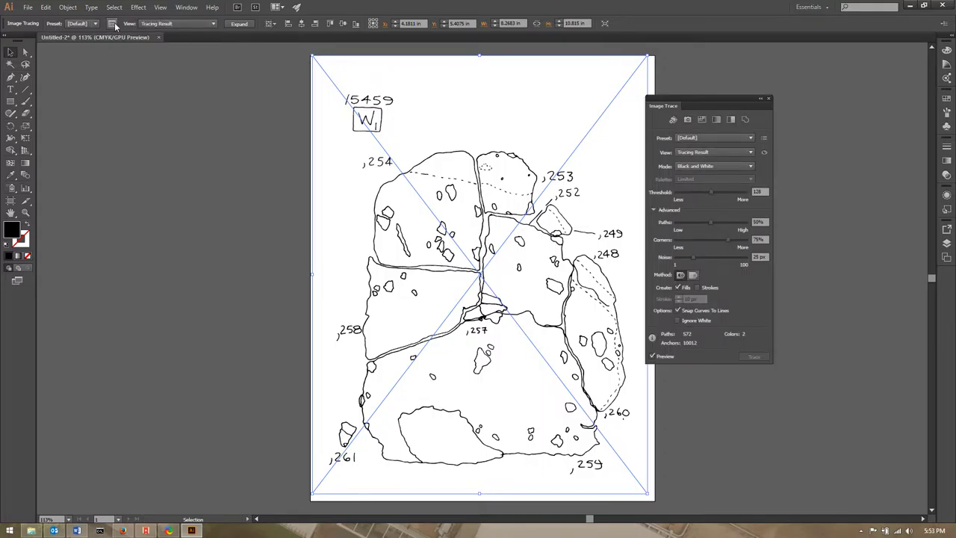
Move the Image Trace panel aside, collapse Advanced, and keep Black and White mode.
left_click_drag(697, 102, 752, 77)
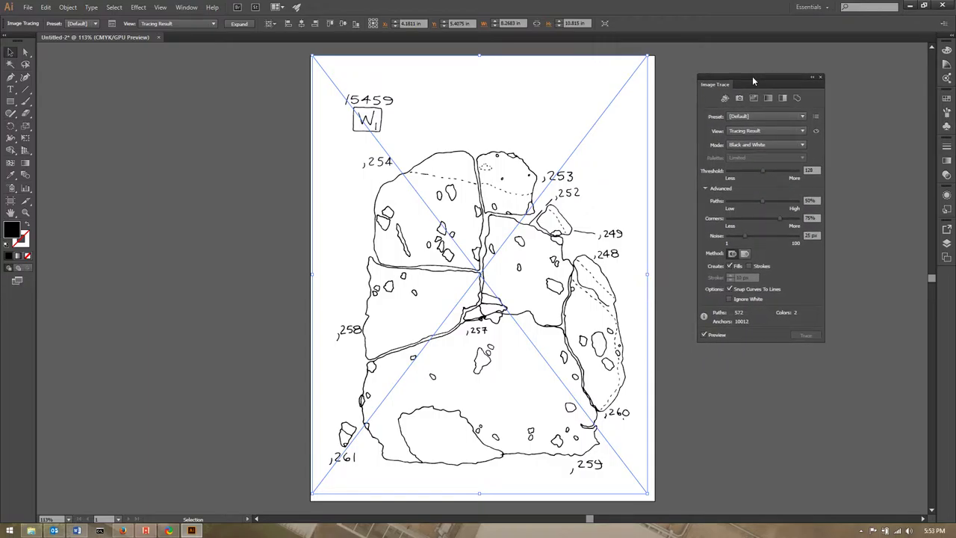
left_click(705, 189)
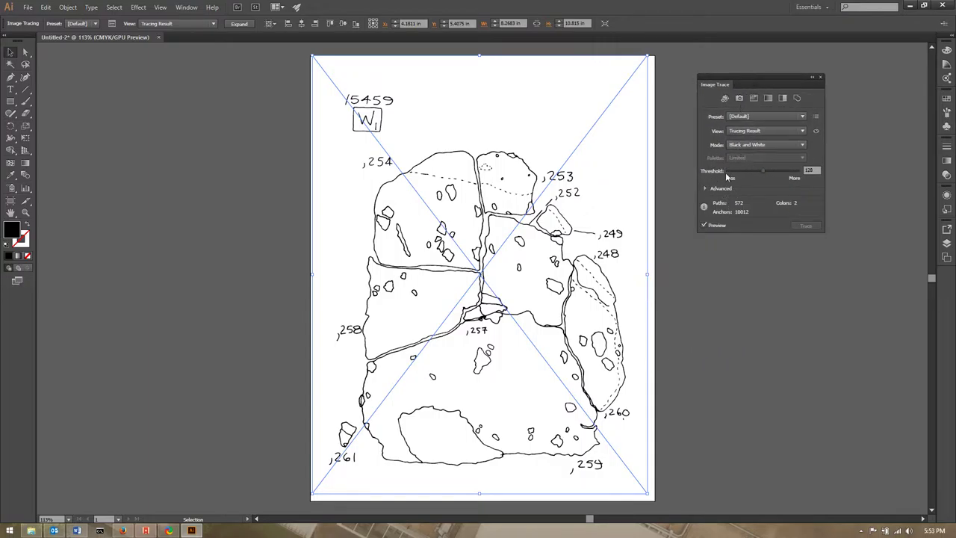
left_click(799, 145)
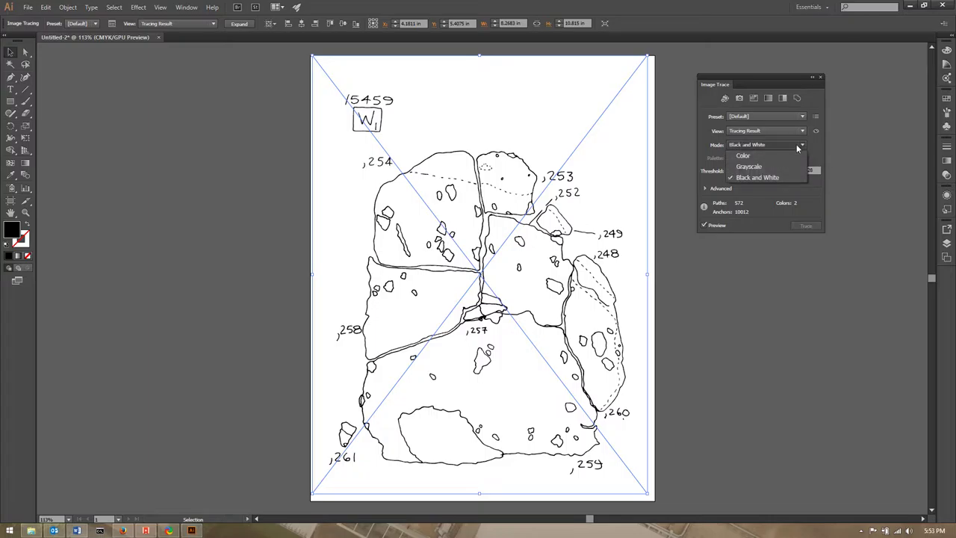
left_click(797, 146)
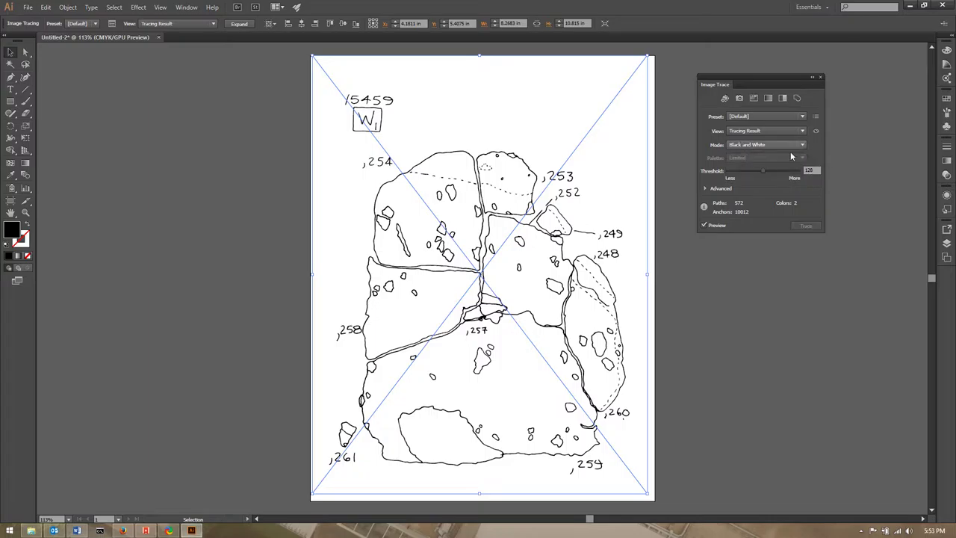
Test trace thresholds 75, 207 and 249, then settle on a threshold of 150.
left_click(749, 172)
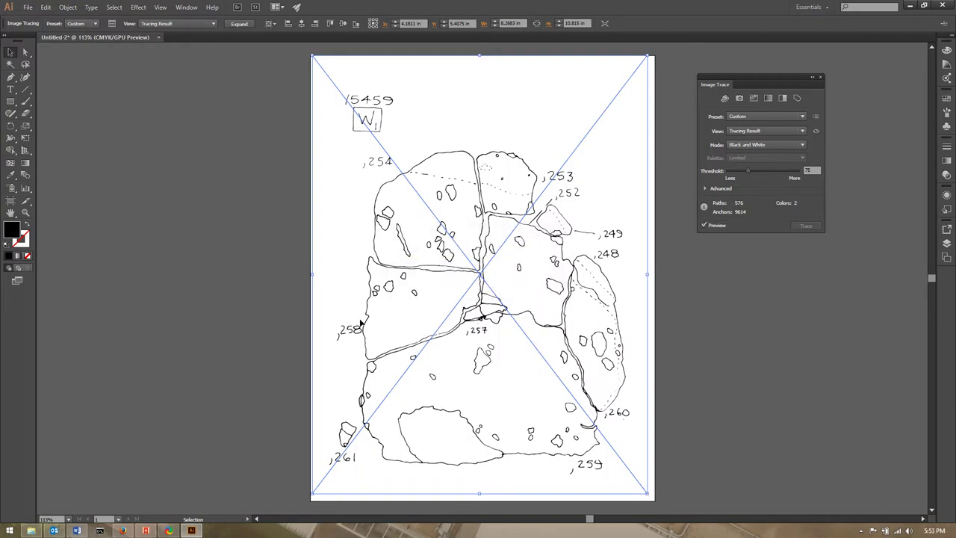
left_click(785, 171)
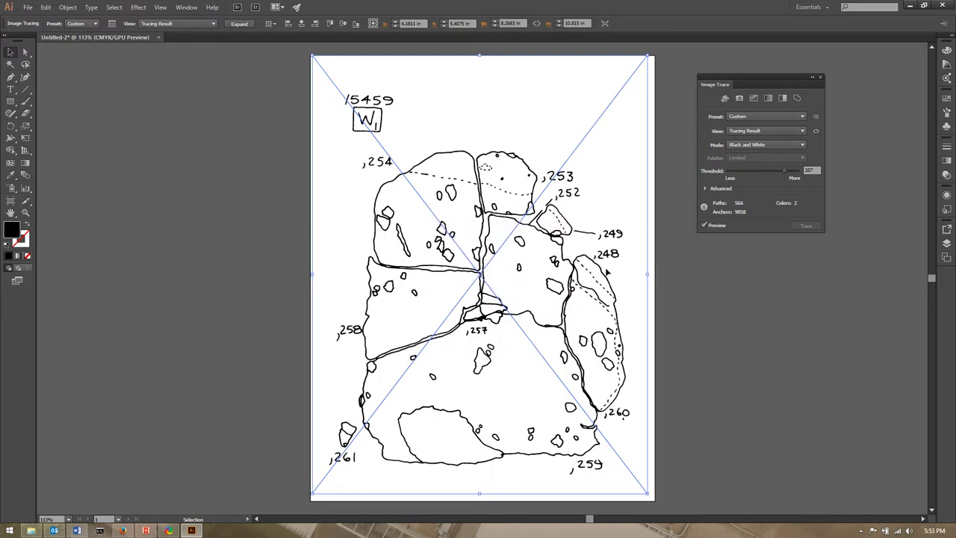
left_click_drag(788, 176, 796, 174)
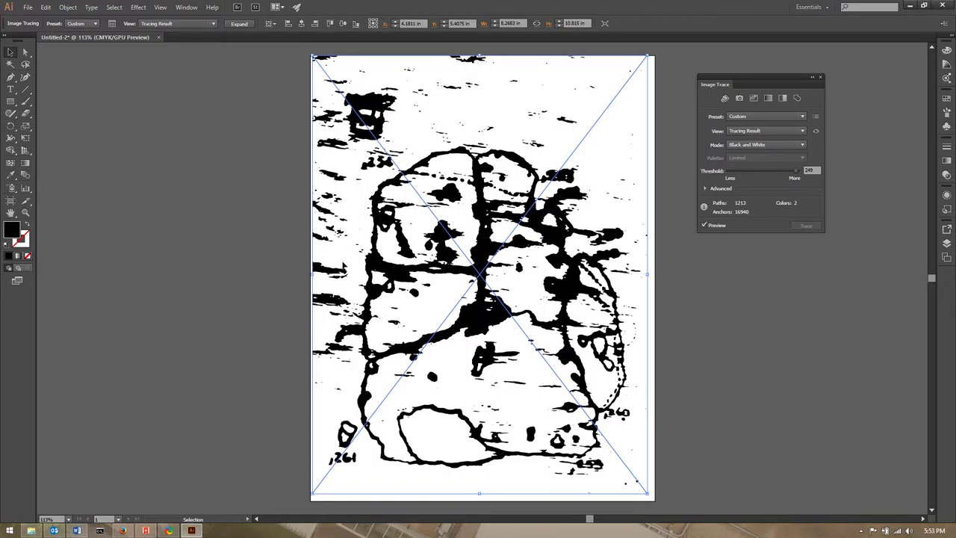
left_click(769, 172)
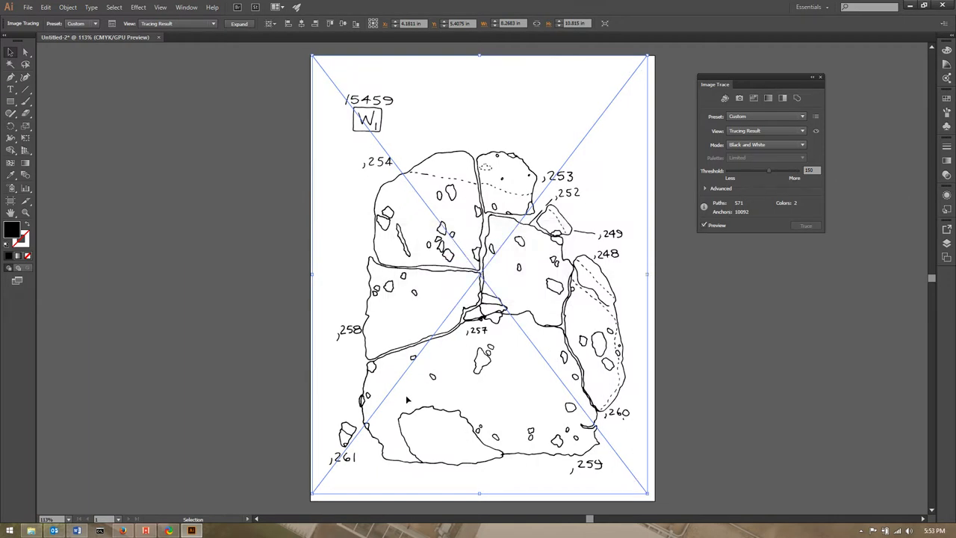
Expand the threshold-150 trace into a group of editable vector paths.
left_click(703, 187)
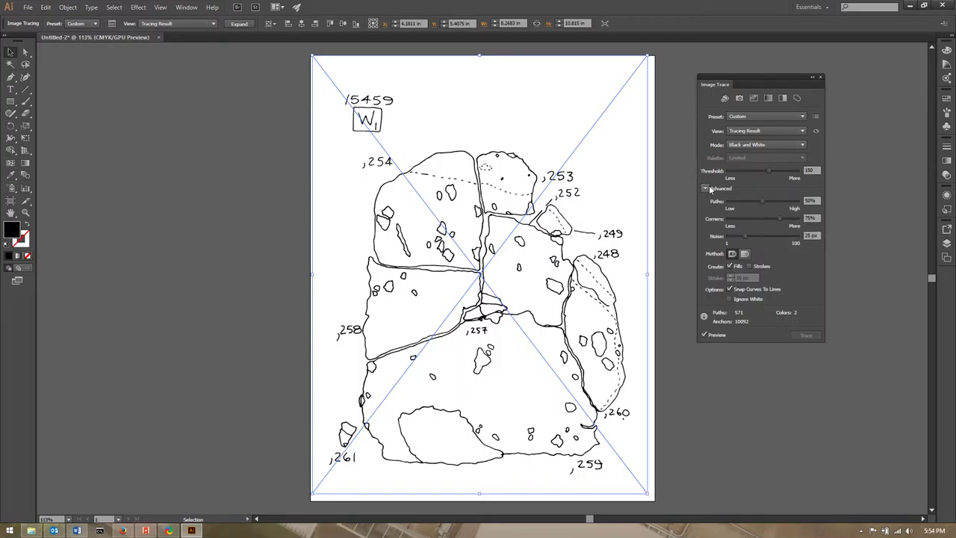
left_click(246, 24)
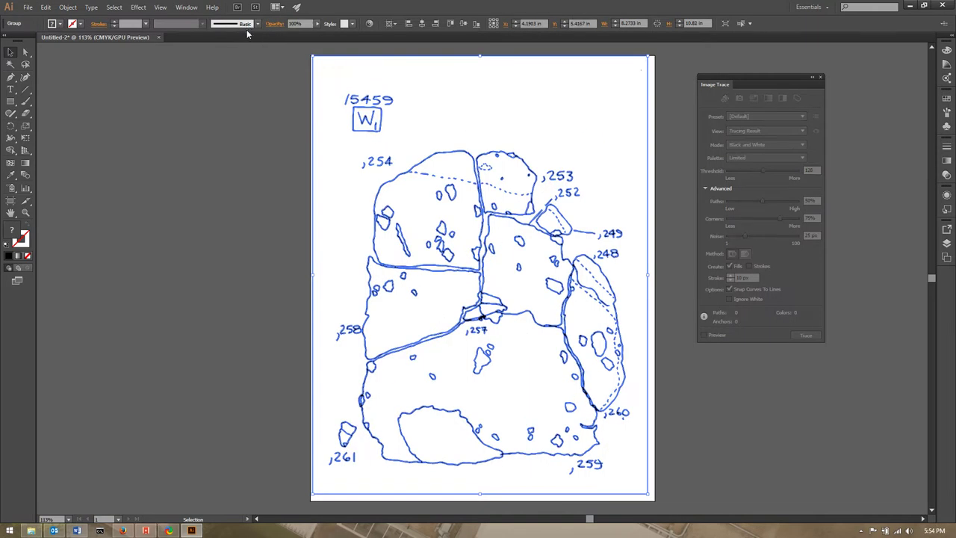
Close the trace panel and ungroup the expanded artwork into separate compound paths, then deselect.
left_click(821, 77)
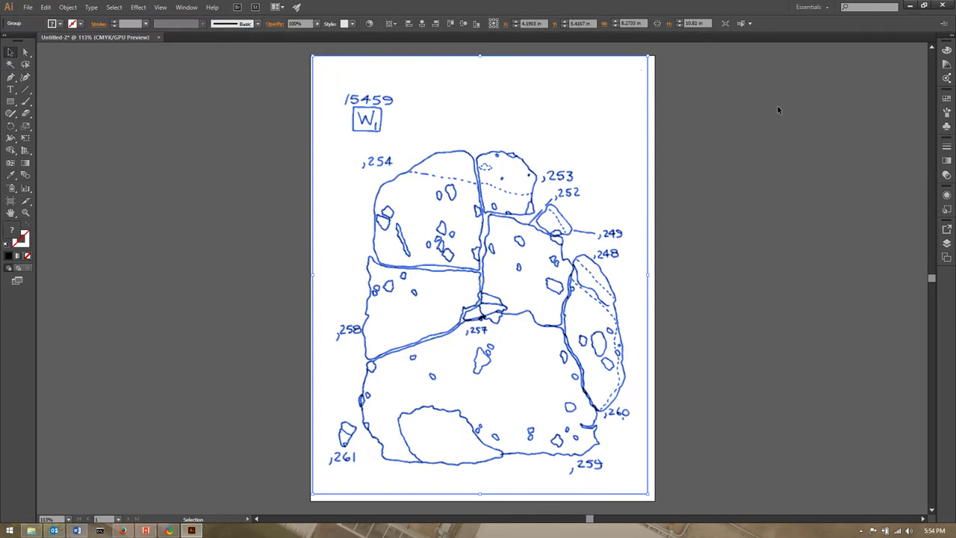
right_click(477, 210)
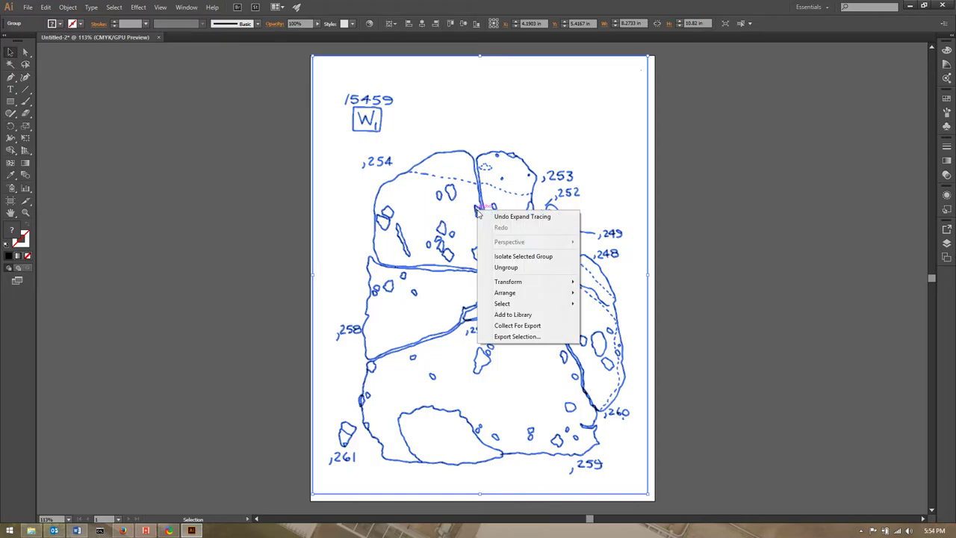
left_click(498, 267)
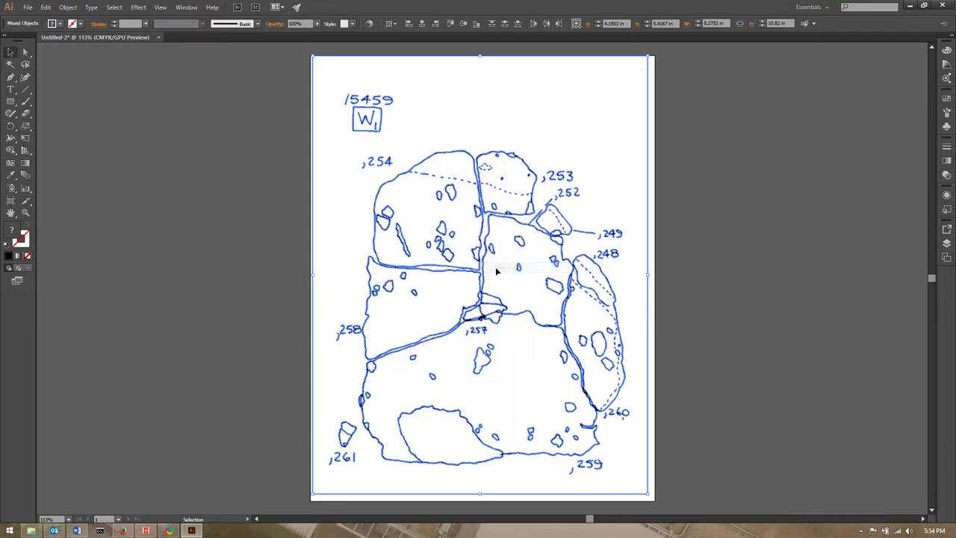
left_click(770, 248)
Fill the central stone red, replacing an initial cyan fill.
left_click(551, 247)
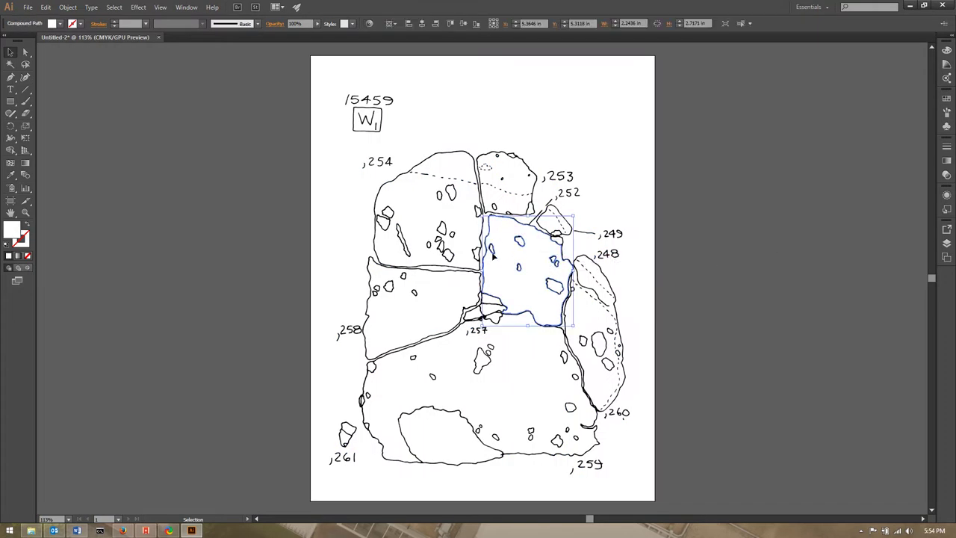
left_click(60, 23)
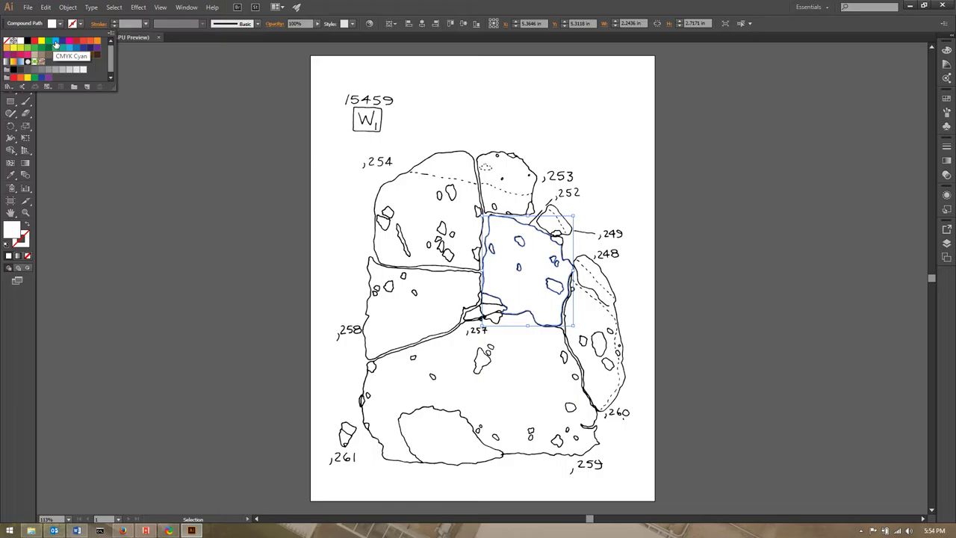
left_click(55, 43)
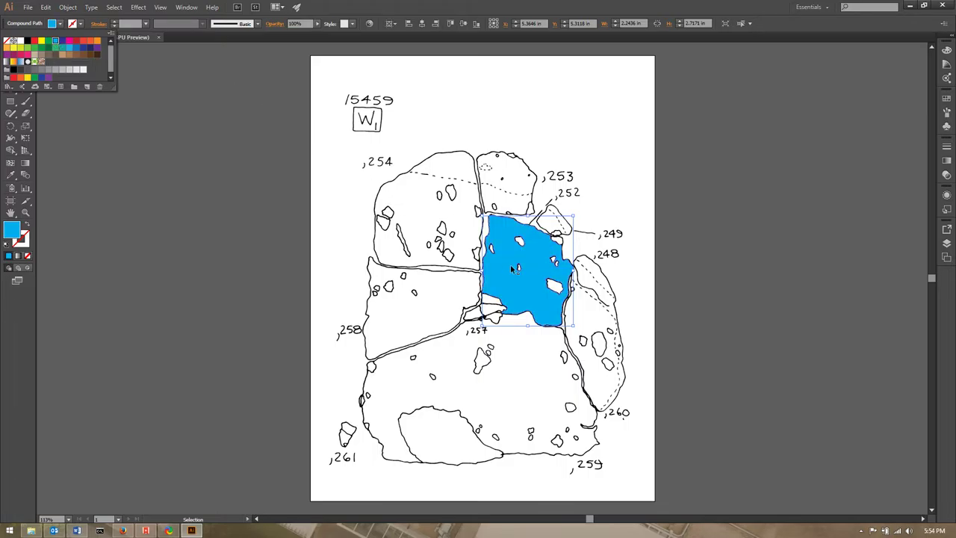
left_click(428, 221)
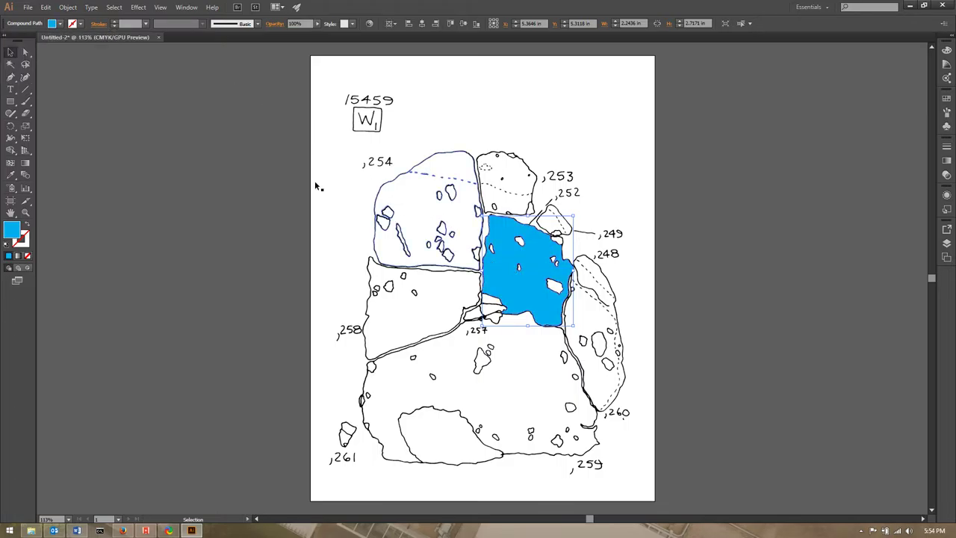
left_click(61, 23)
left_click(83, 40)
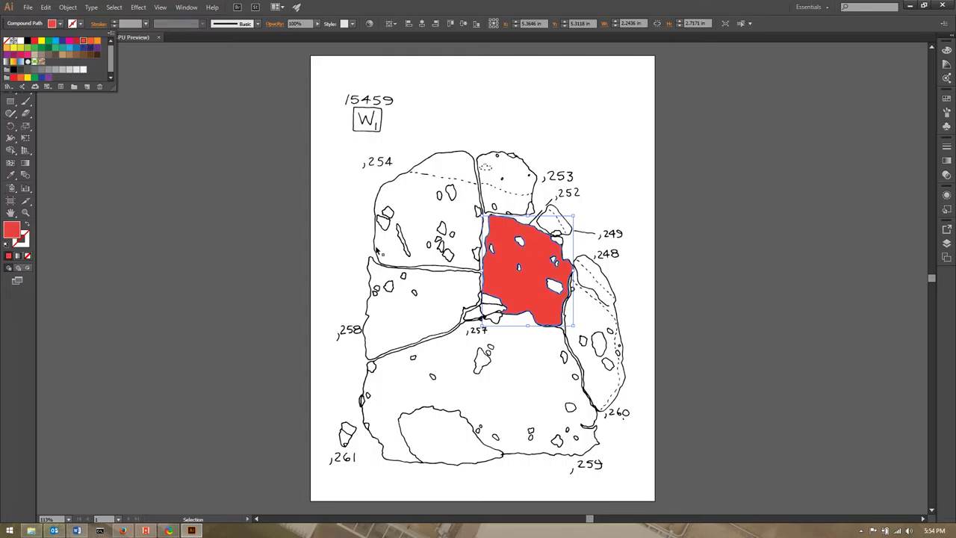
left_click(428, 305)
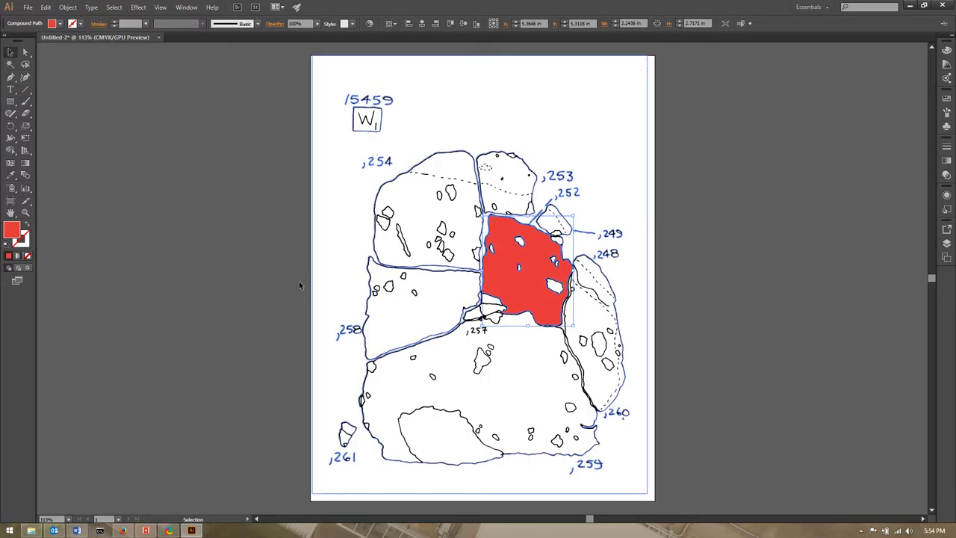
Fill stone 258 green.
left_click(416, 291)
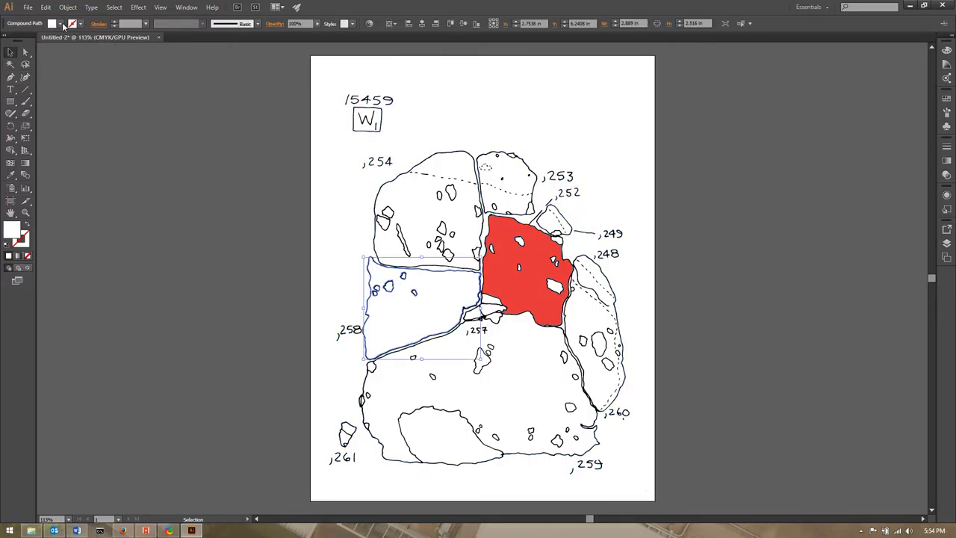
left_click(62, 25)
left_click(50, 42)
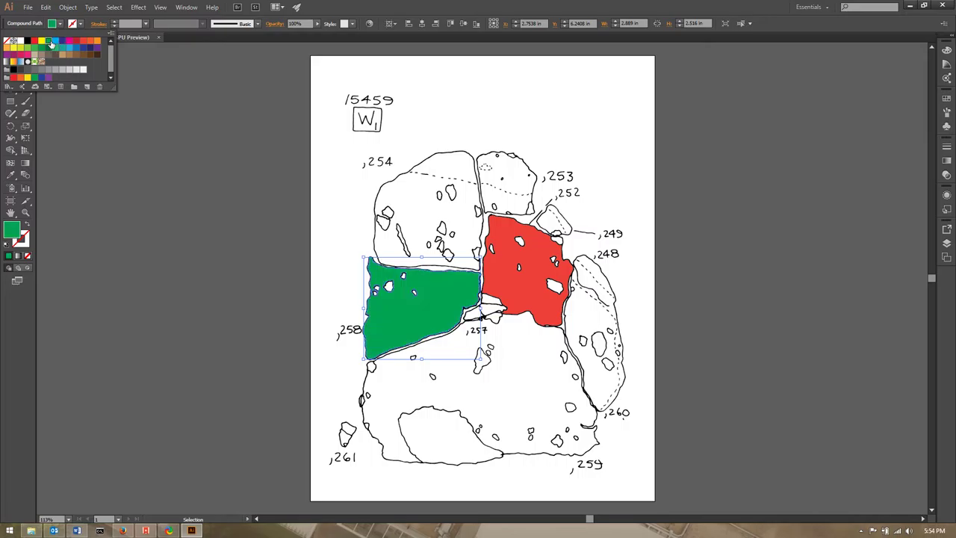
left_click(298, 260)
Try a dark green fill on the whole line-drawing artwork, then undo it.
left_click(317, 261)
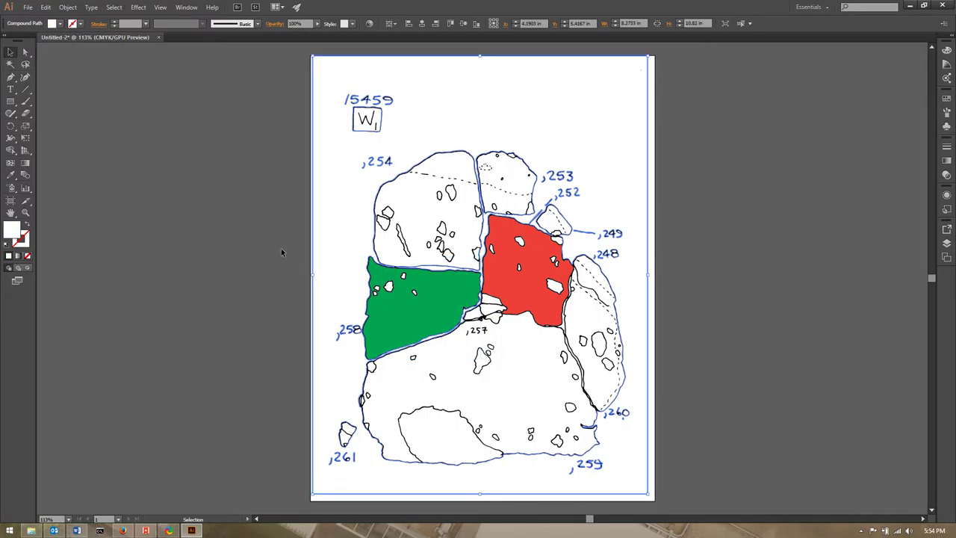
left_click(62, 24)
left_click(49, 50)
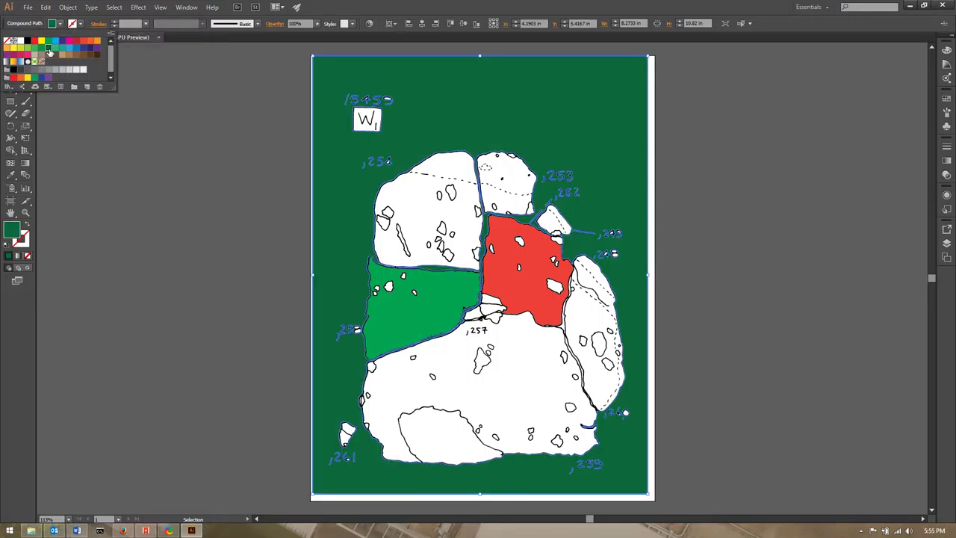
left_click(285, 219)
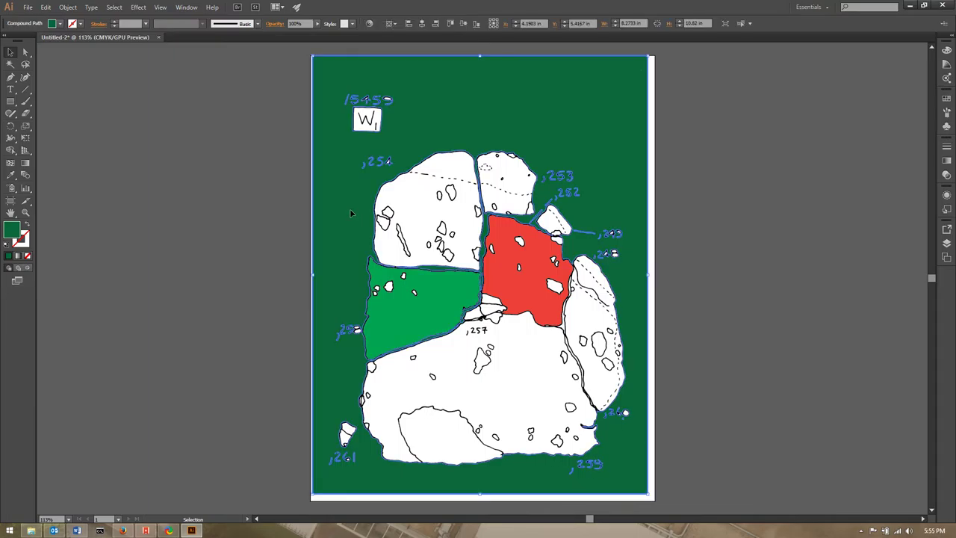
key("ctrl+z")
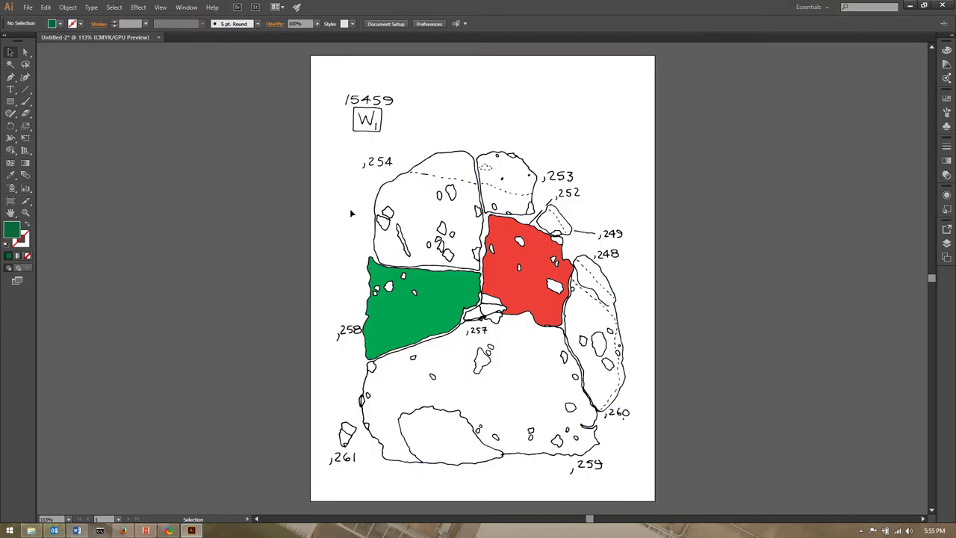
Fill stone 254 sky blue, undoing a trial green fill.
left_click(416, 222)
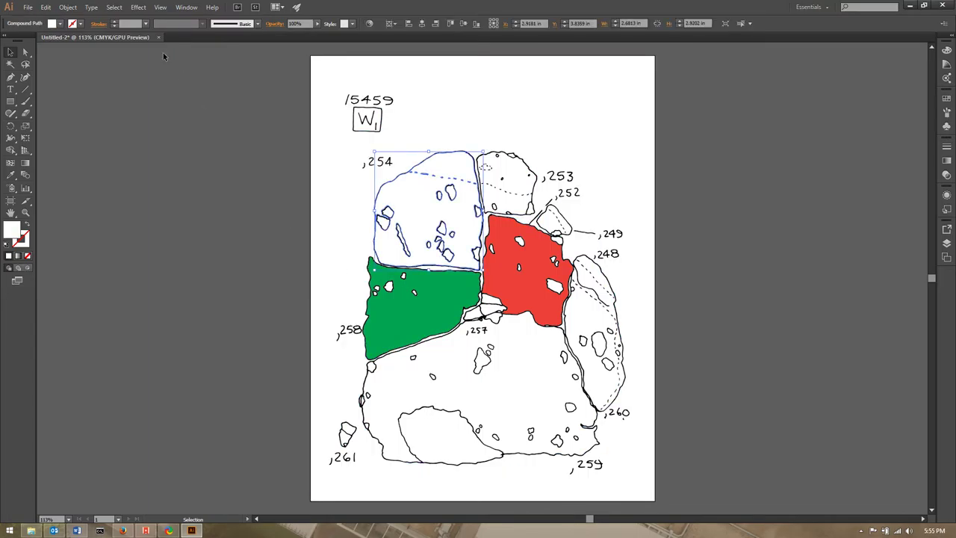
left_click(71, 25)
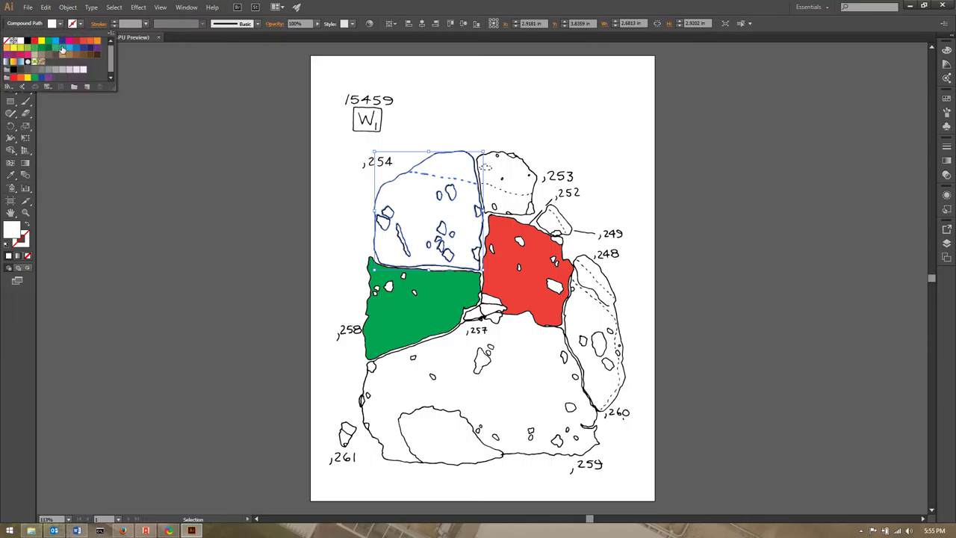
left_click(69, 49)
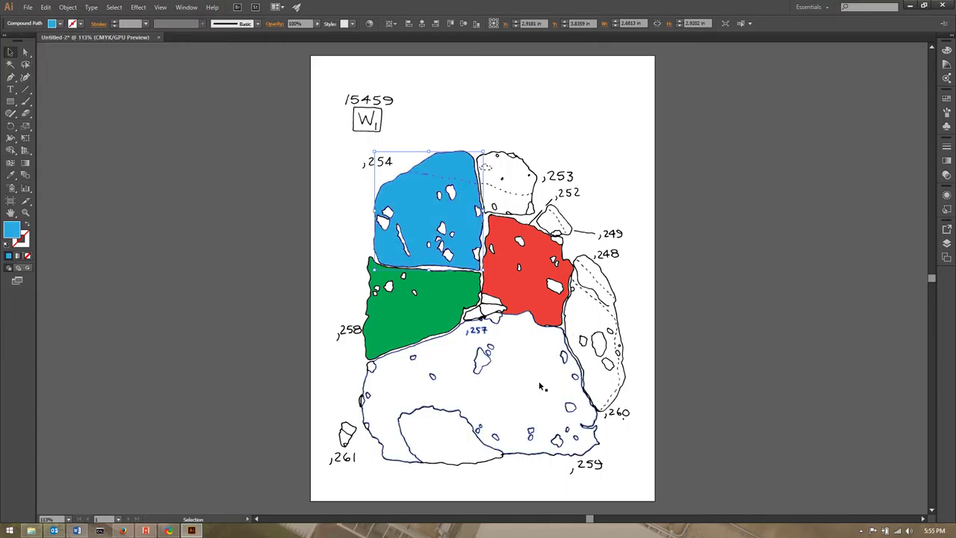
left_click(60, 24)
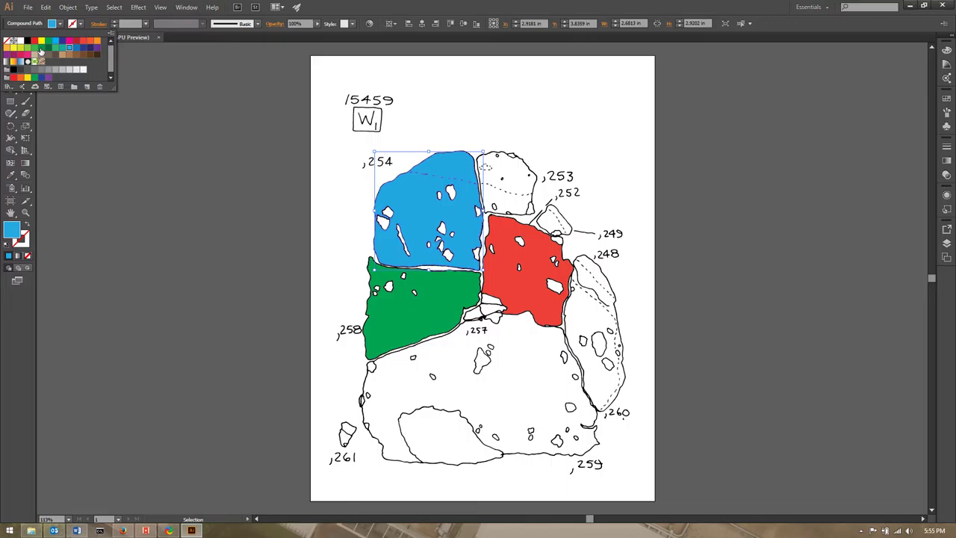
left_click(34, 48)
left_click(46, 7)
left_click(46, 7)
left_click(60, 42)
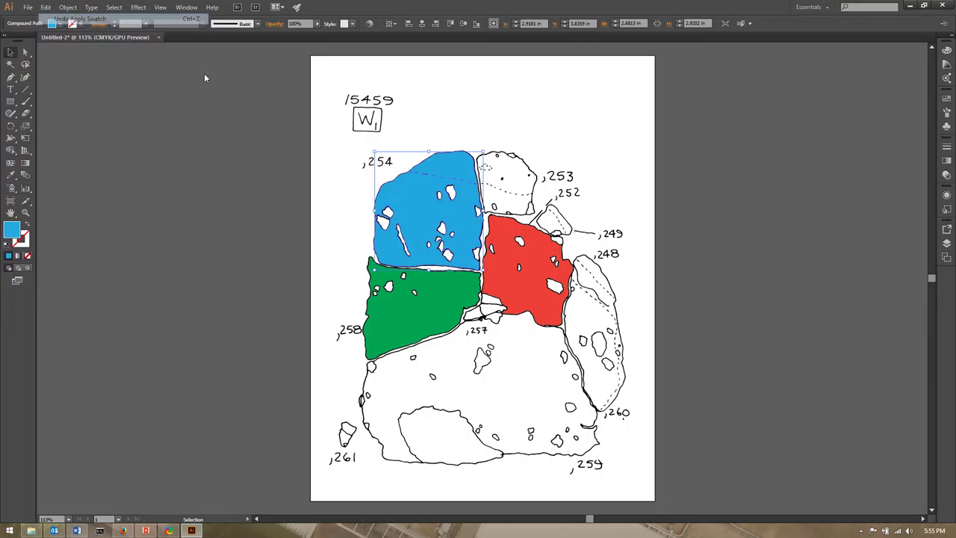
Fill the large bottom stone dark green and zoom in on stone 254's upper-left area.
left_click(525, 407)
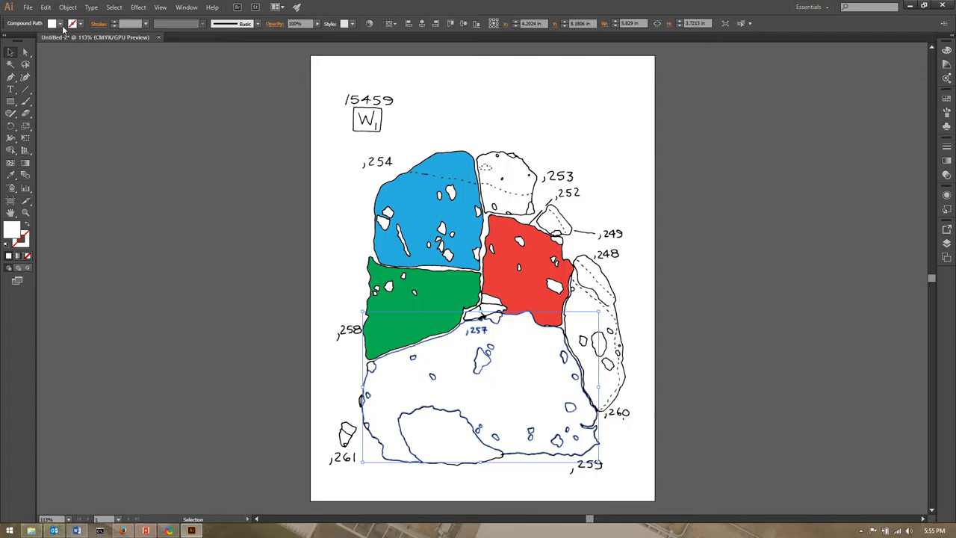
left_click(60, 23)
left_click(48, 47)
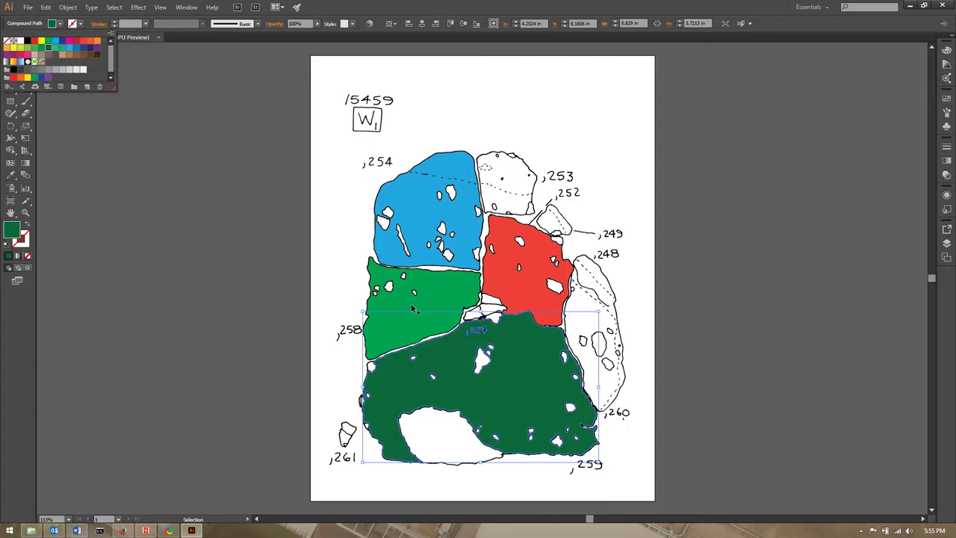
left_click(713, 289)
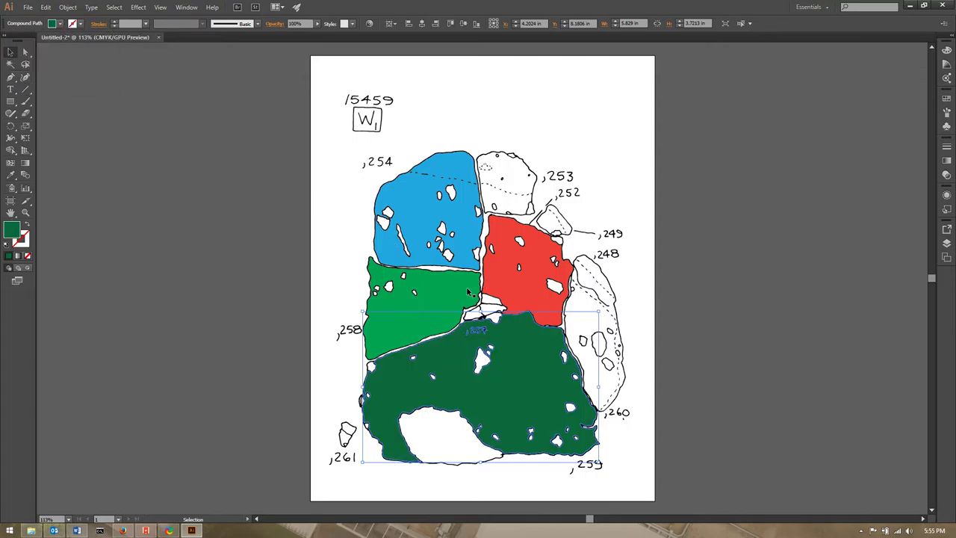
left_click(25, 212)
left_click_drag(355, 156, 510, 221)
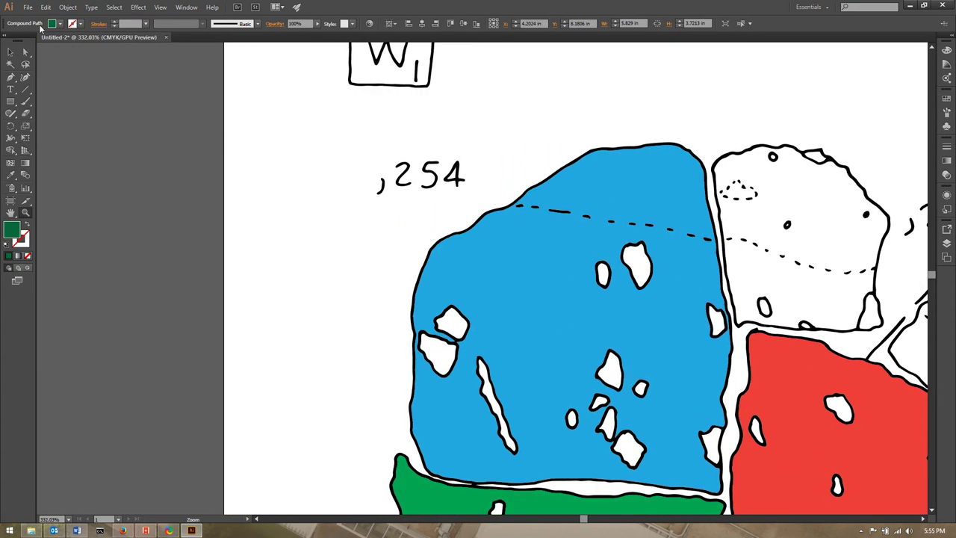
Fill the small white piece inside stone 254 yellow.
left_click(11, 52)
left_click(333, 332)
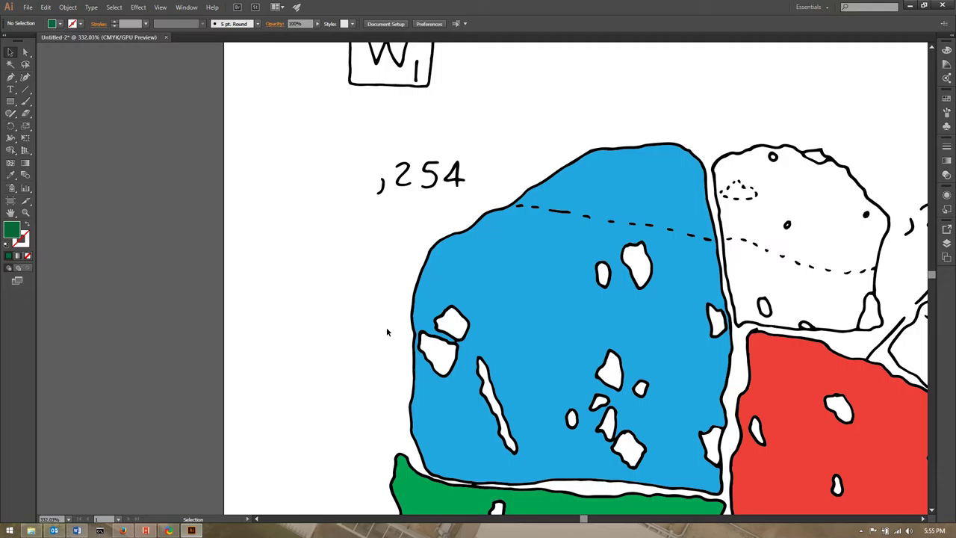
left_click(438, 344)
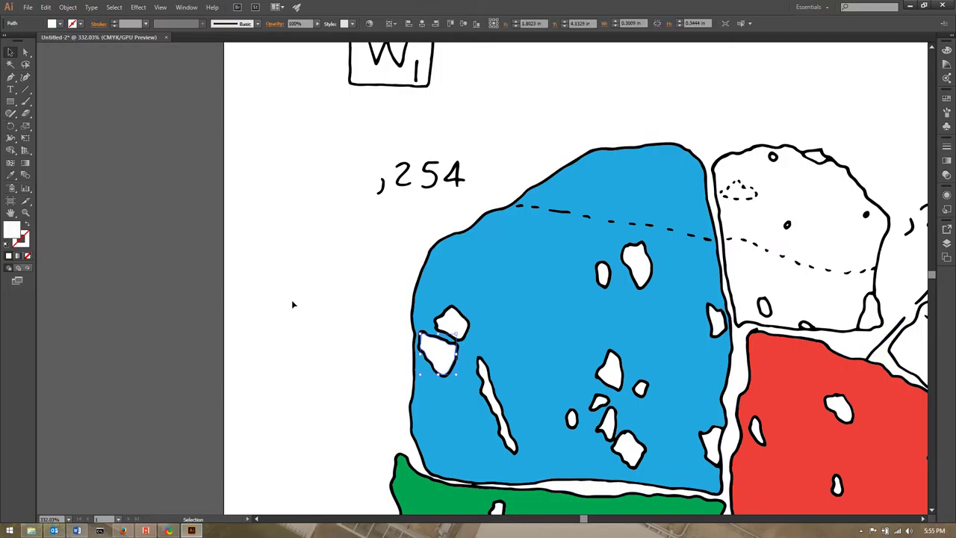
left_click(60, 24)
left_click(68, 49)
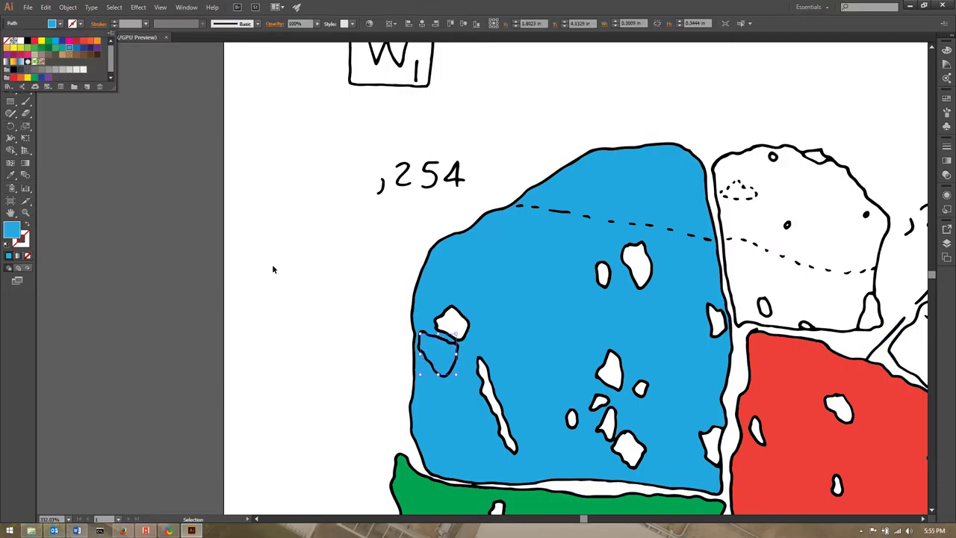
left_click(13, 48)
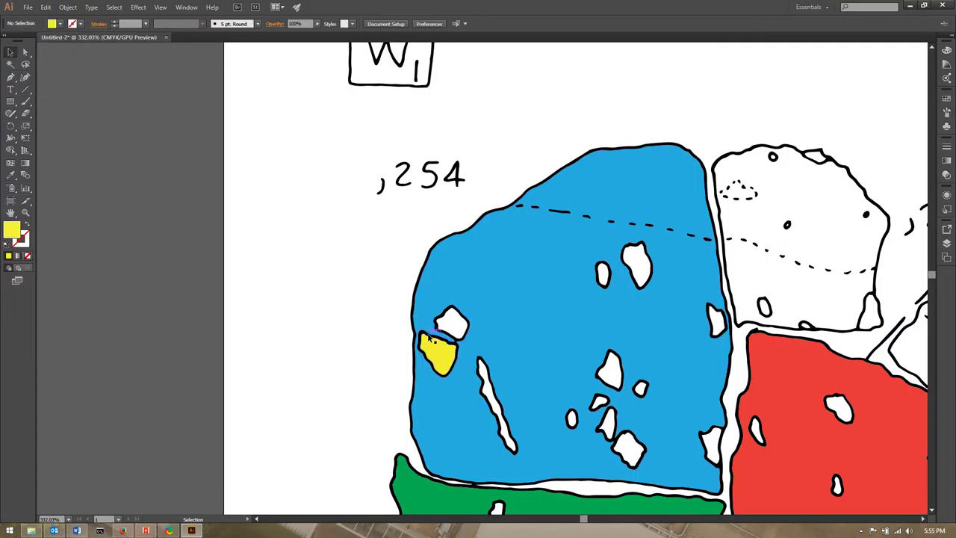
Make the outline around the small inclusions green, then deselect.
left_click(430, 337)
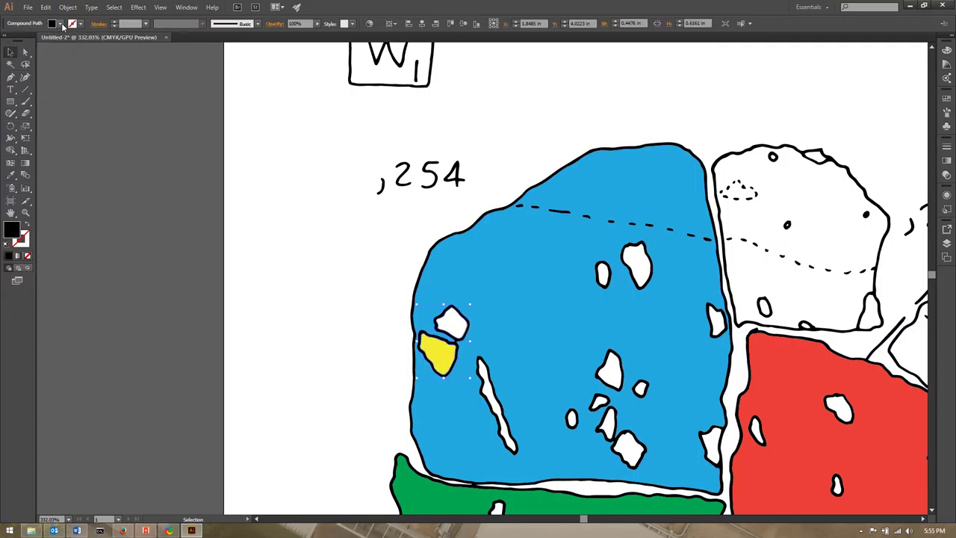
left_click(61, 26)
left_click(49, 43)
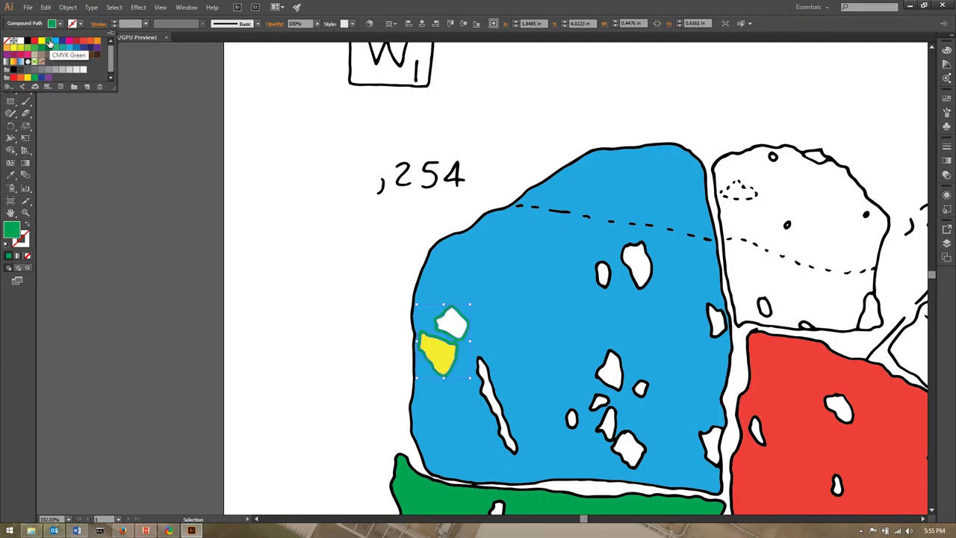
left_click(378, 326)
Recolor the drawing's black outer outlines red.
left_click(410, 349)
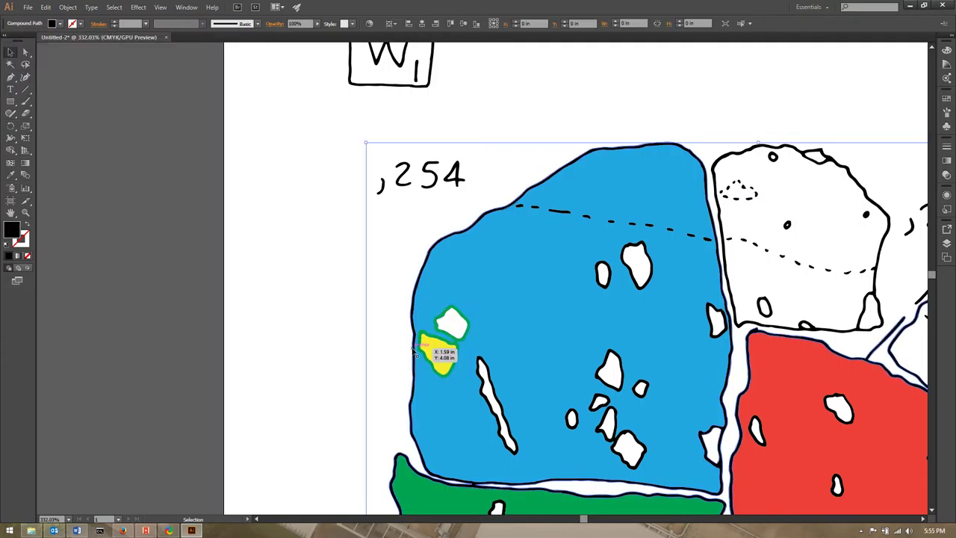
left_click(61, 24)
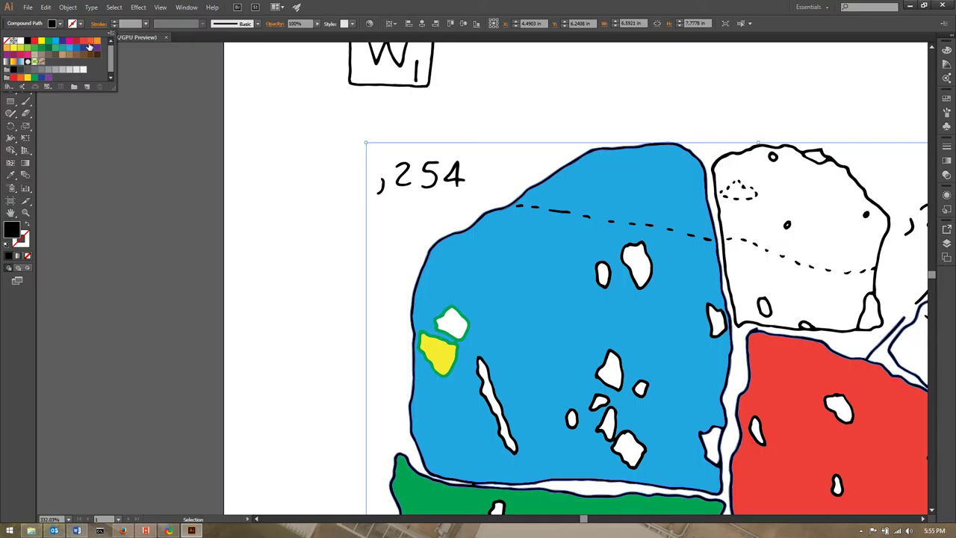
left_click(84, 41)
left_click(191, 274)
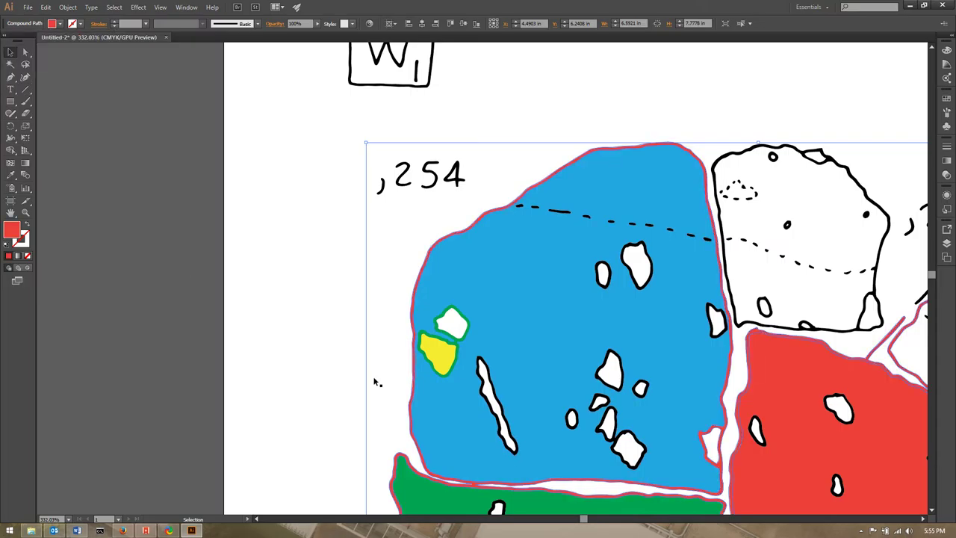
Fit the whole artboard in the window and return to the Selection tool.
left_click(299, 335)
double_click(10, 213)
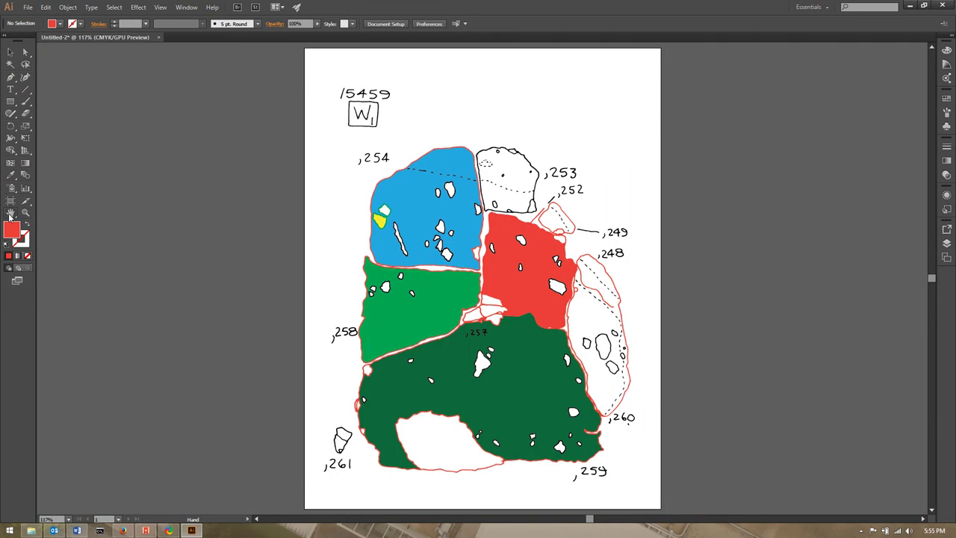
left_click(11, 52)
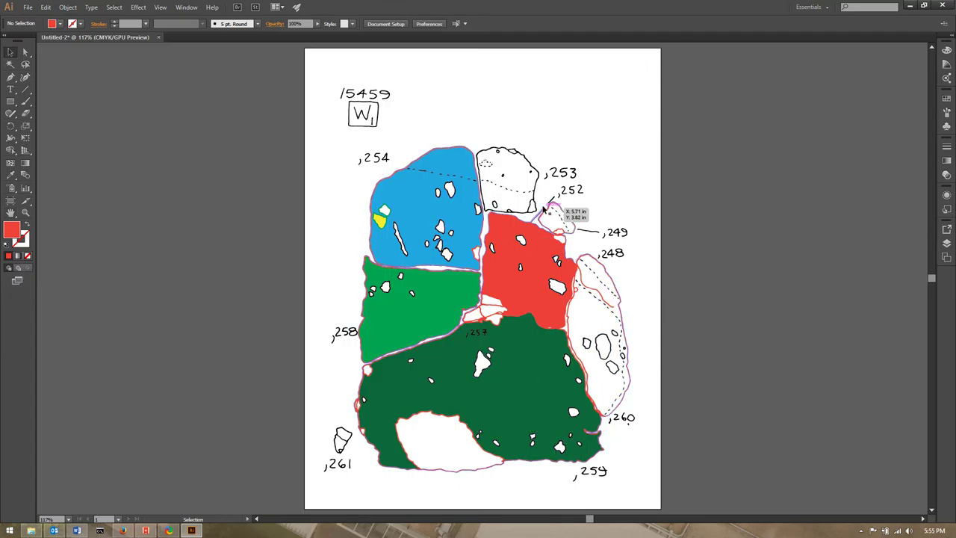
Group all the artwork and scale it down to about 3 × 3.6 inches toward the upper left.
left_click_drag(532, 266, 682, 491)
right_click(550, 354)
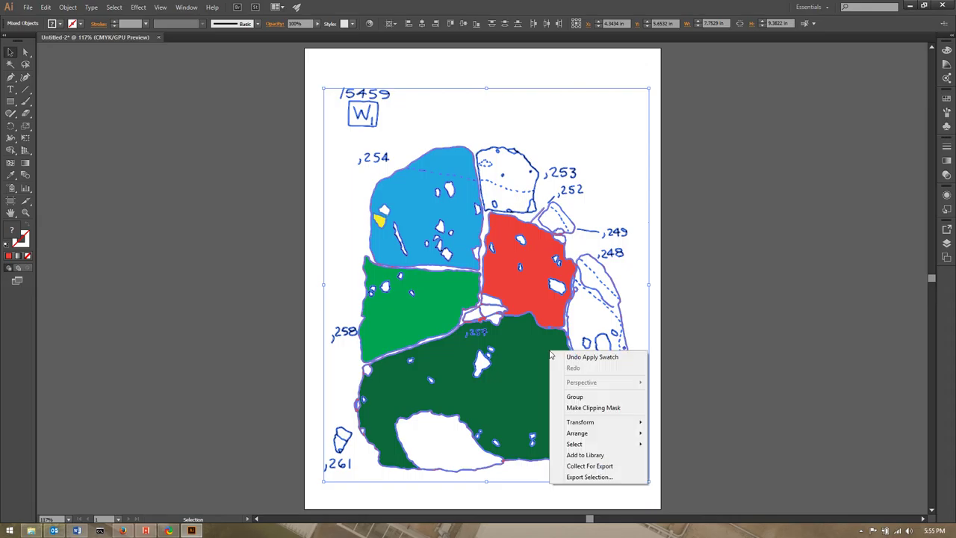
left_click(573, 397)
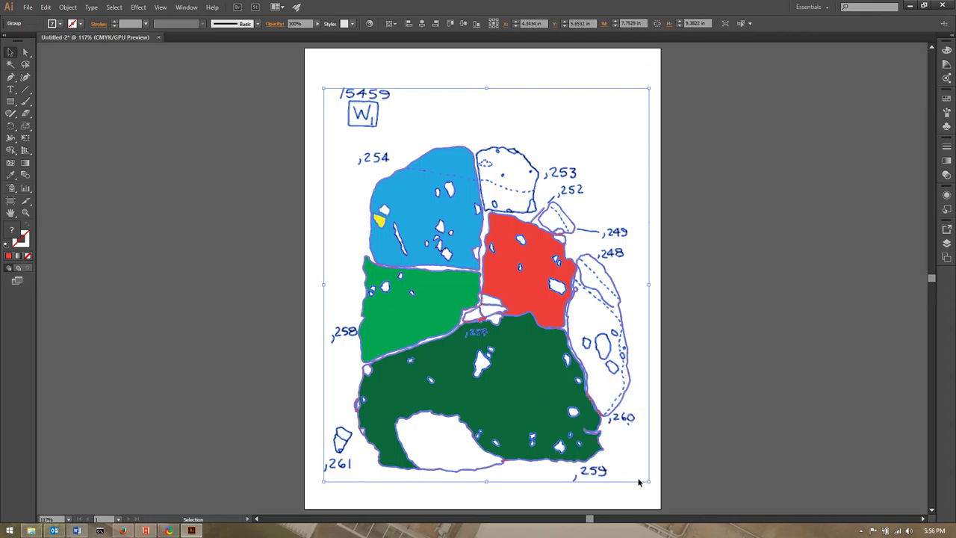
left_click_drag(647, 481, 481, 236)
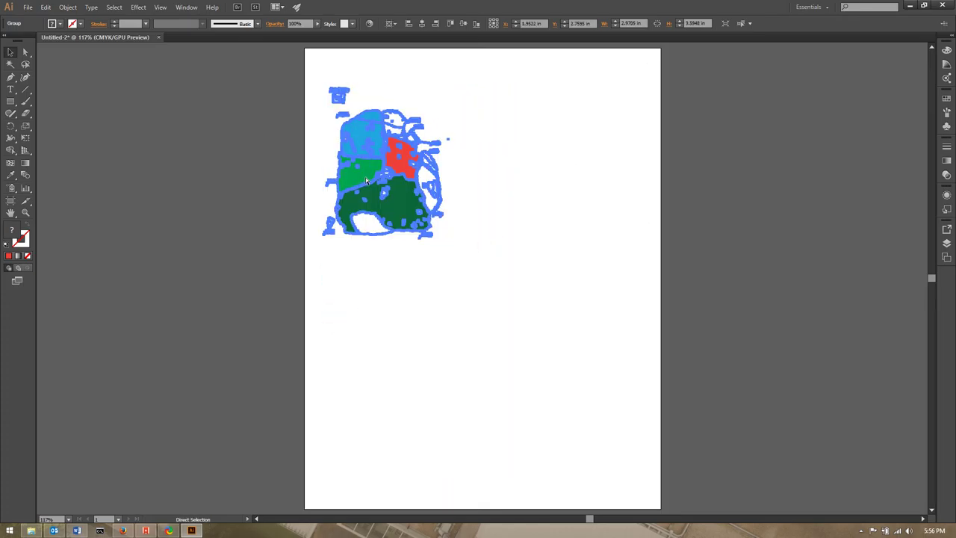
Paste a copy of the group, rotate it about 45° clockwise, and move it over the original.
key("ctrl+c")
key("ctrl+v")
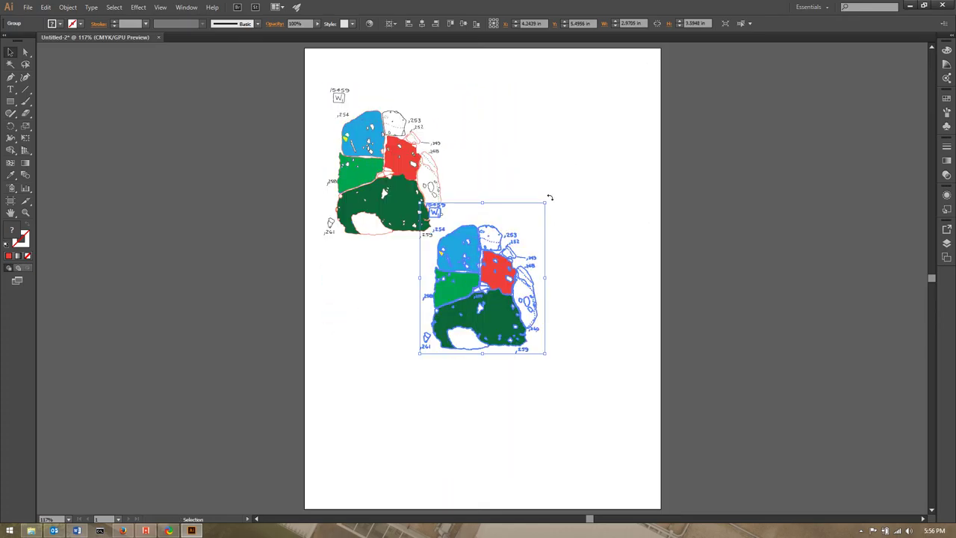
left_click_drag(549, 197, 576, 260)
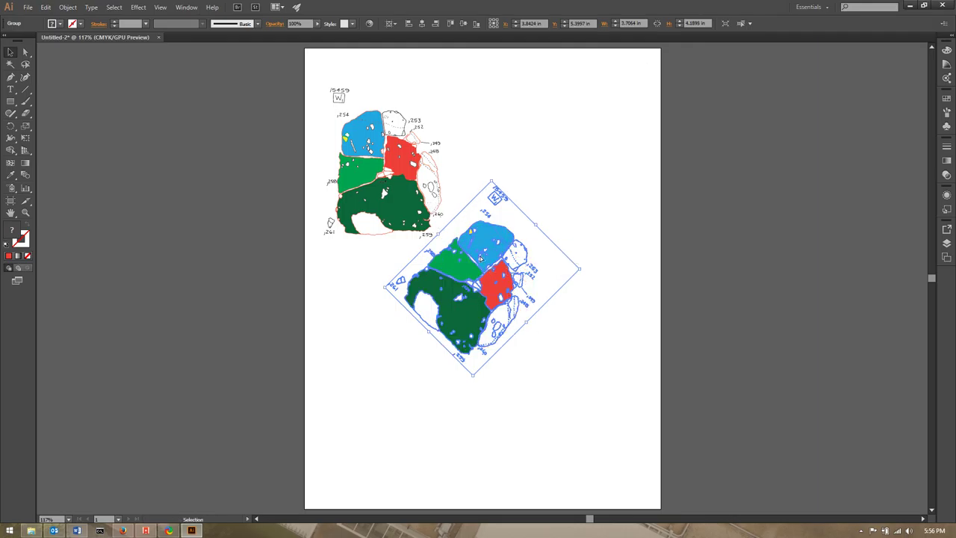
left_click_drag(480, 258, 432, 199)
Paste another upright copy, move it down, and enlarge it to about 5.7 × 8.2 inches.
key("ctrl+v")
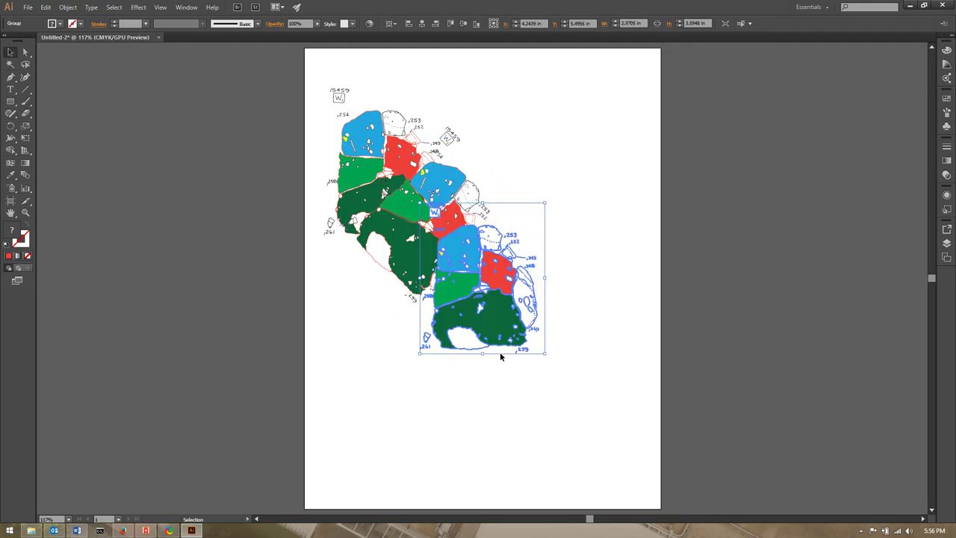
mouse_move(495, 283)
left_mouse_down()
mouse_move(482, 384)
mouse_move(469, 394)
left_mouse_up()
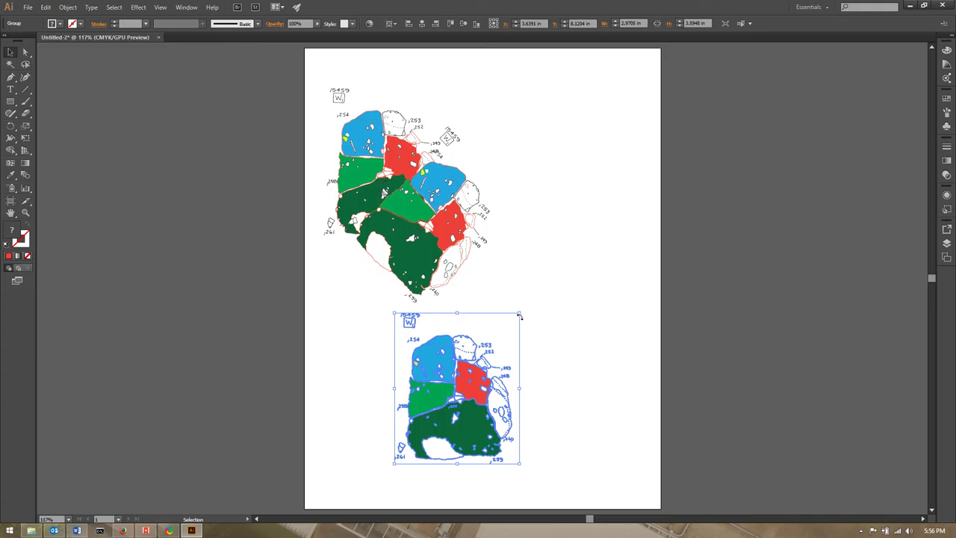
left_click_drag(520, 314, 677, 121)
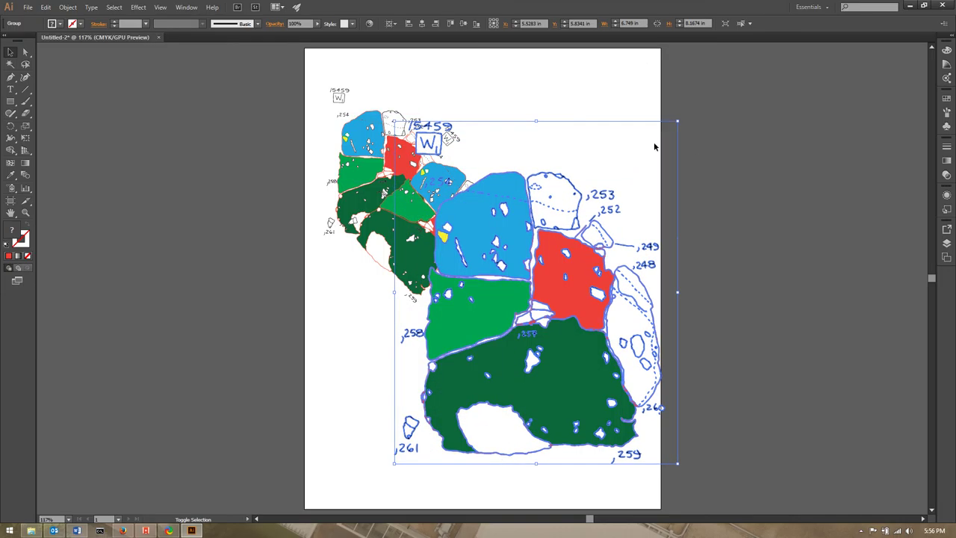
left_click(808, 297)
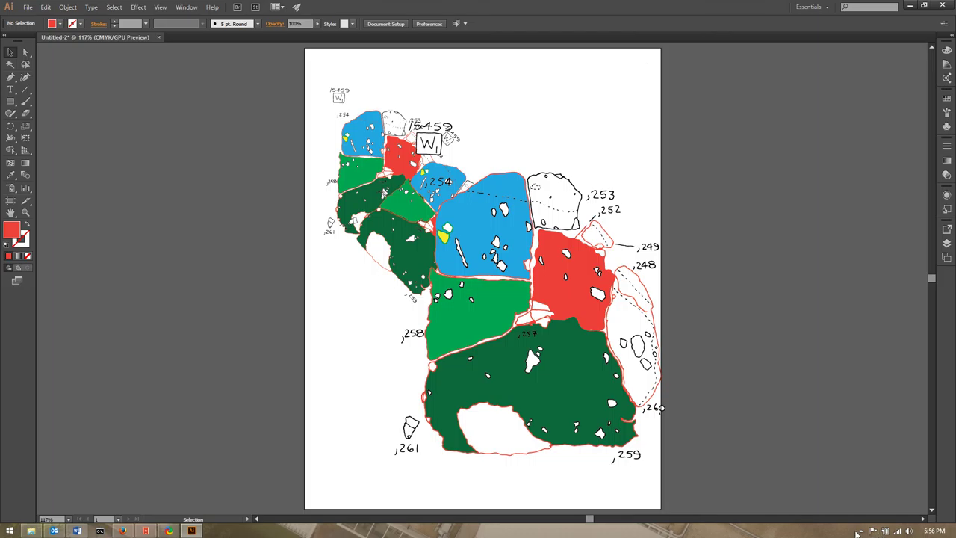
left_click(26, 7)
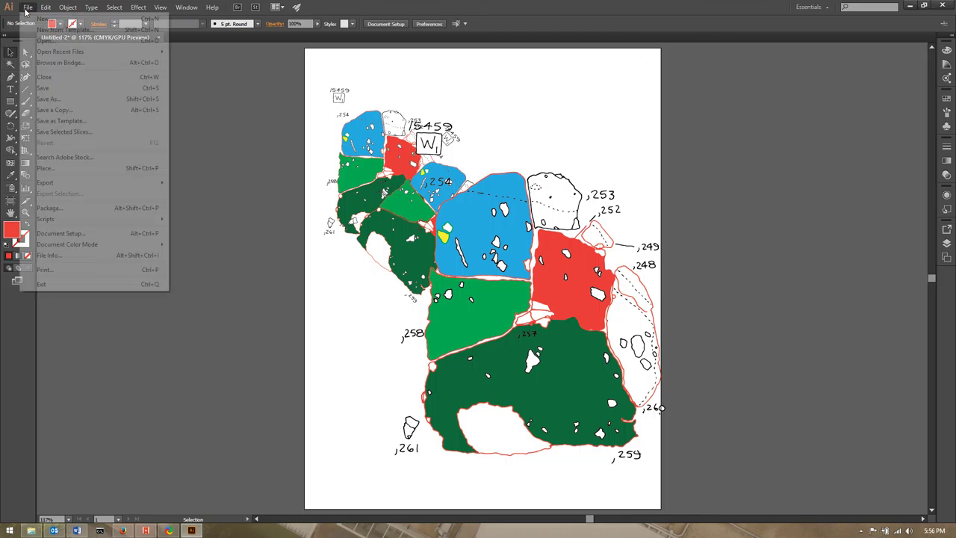
left_click(45, 99)
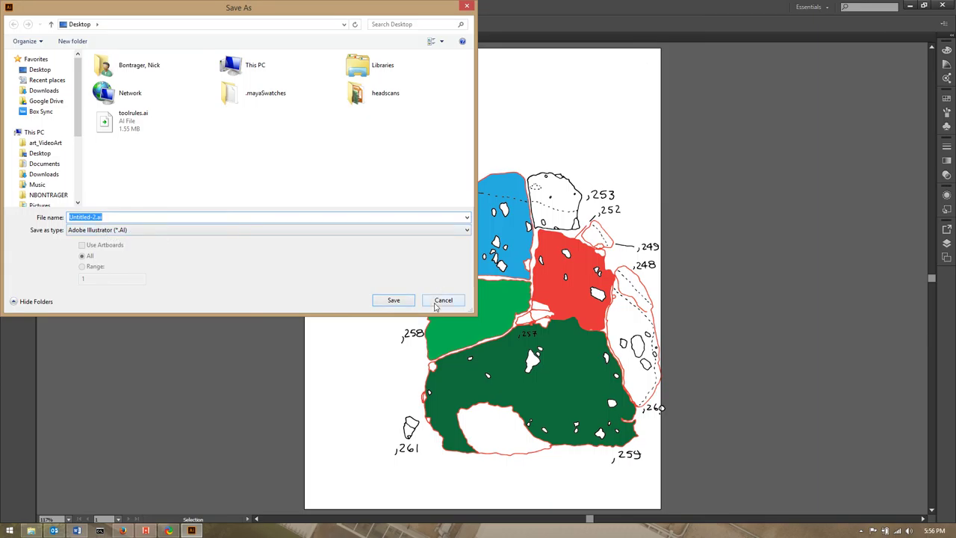
left_click(441, 301)
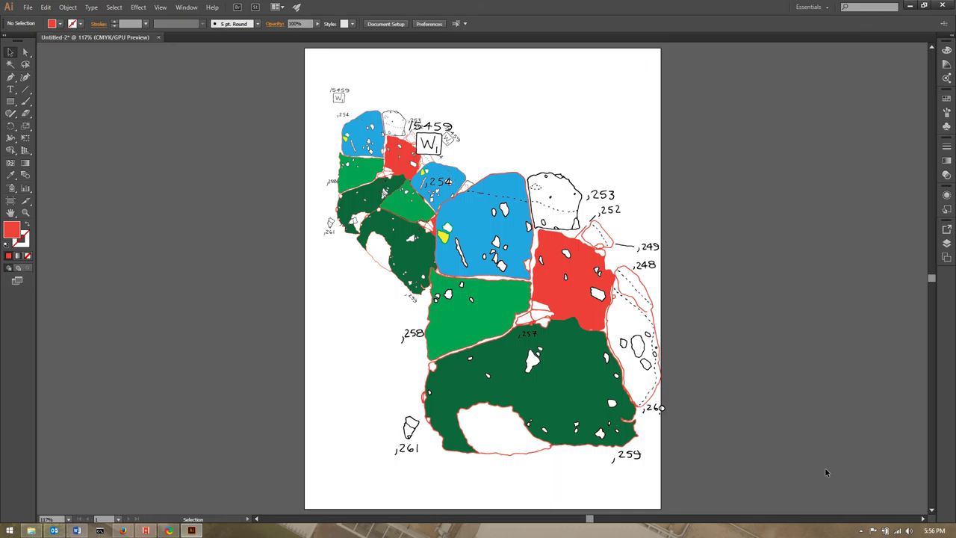
left_click(861, 530)
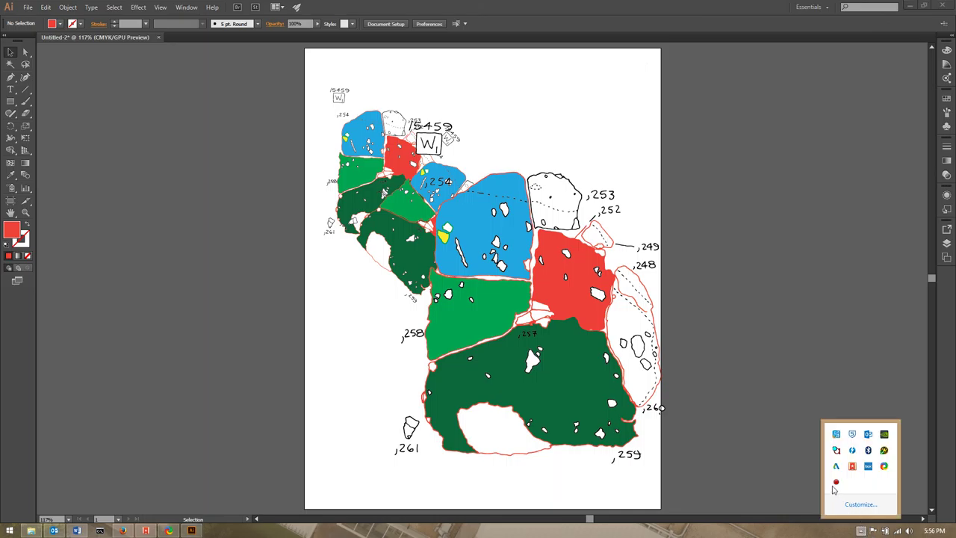